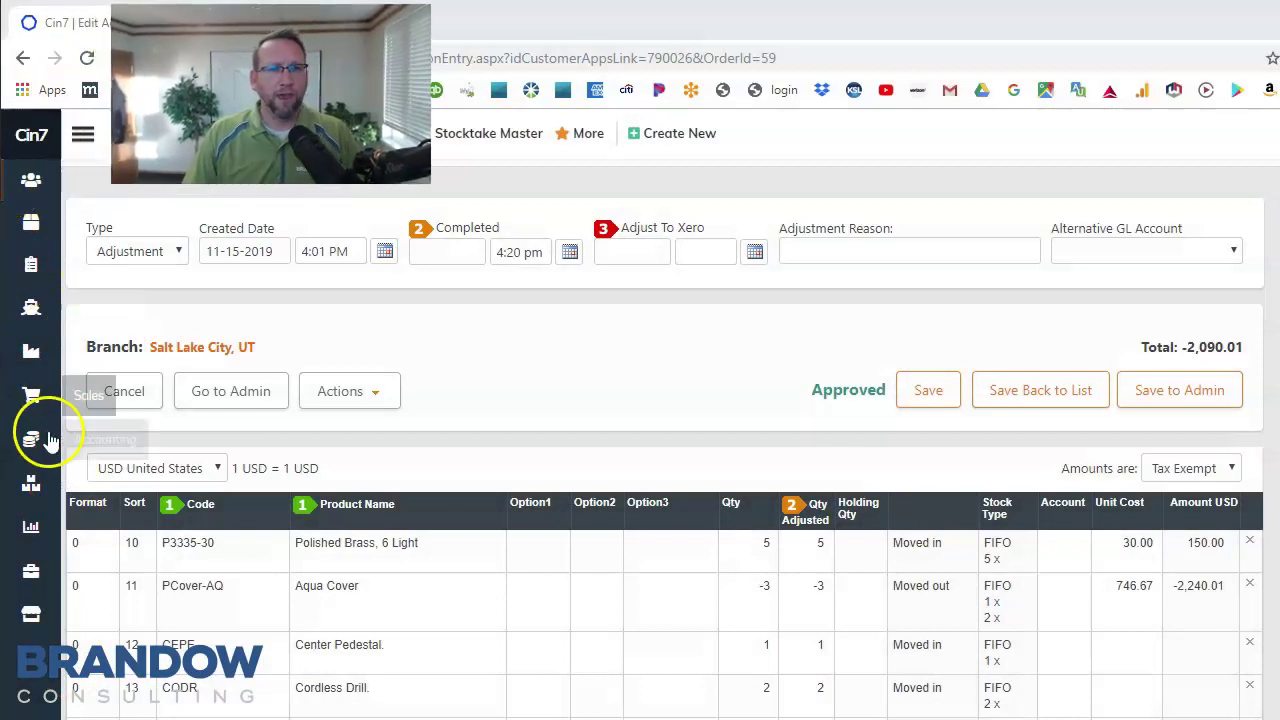
# Step: Open the list of stock adjustments and preview the line items of adjustments ADJ-58, ADJ-56 and ADJ-57
pyautogui.click(33, 488)
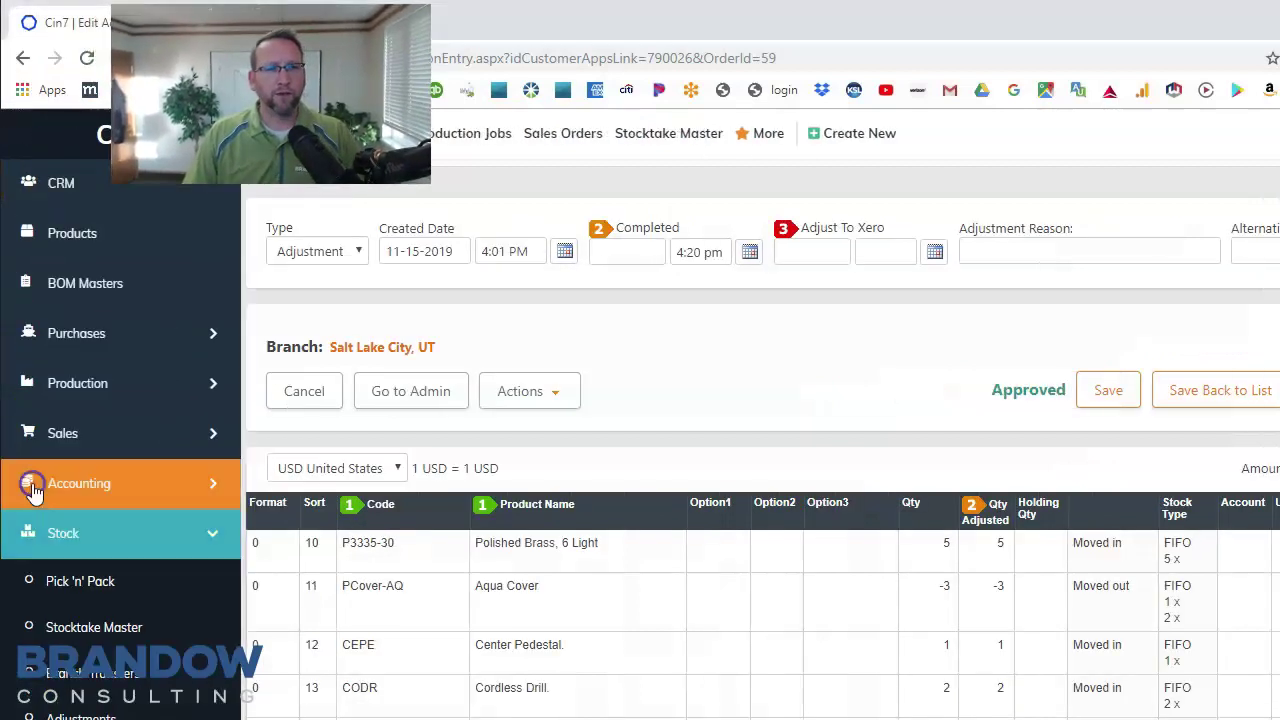
pyautogui.scroll(-2, 100, 450)
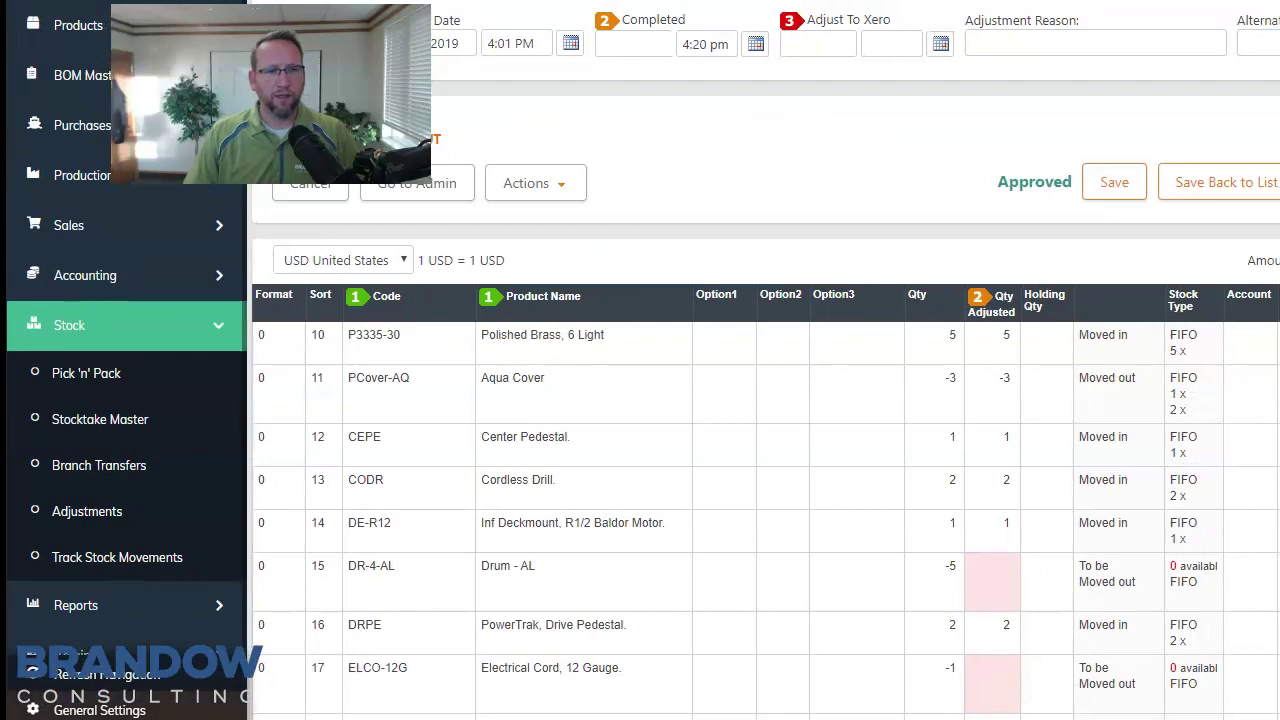
pyautogui.click(96, 510)
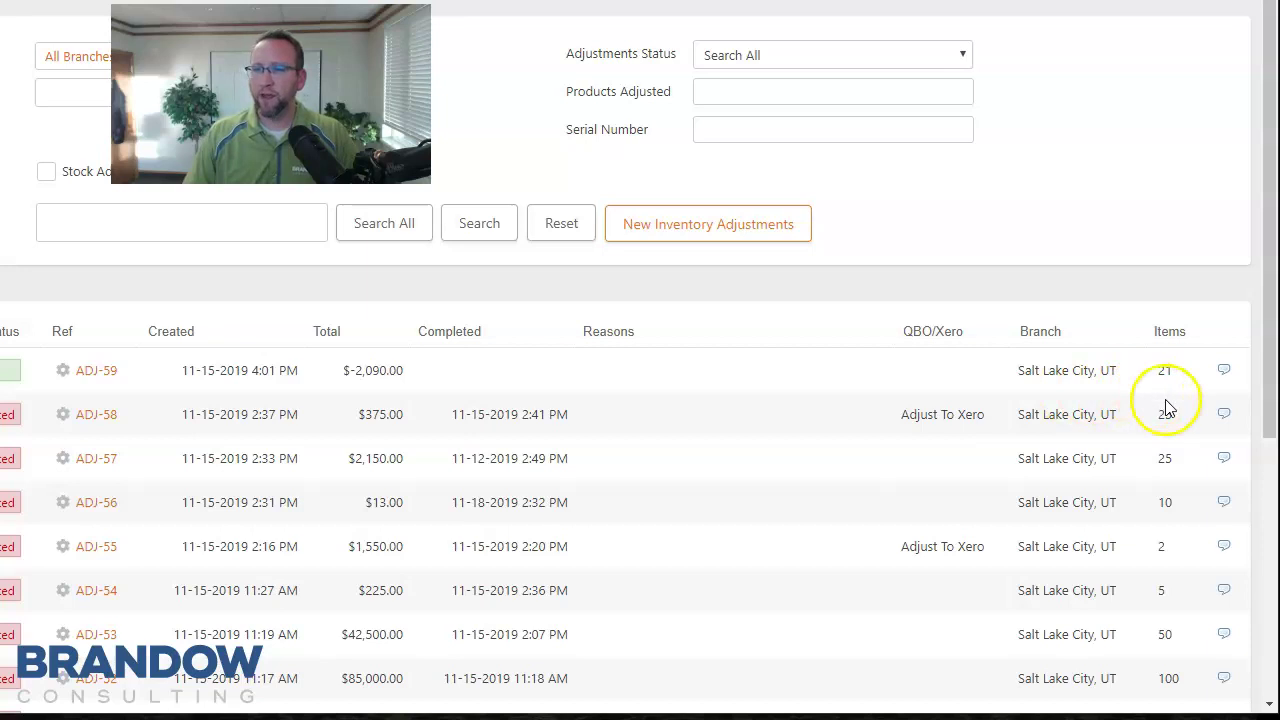
pyautogui.moveTo(1222, 424)
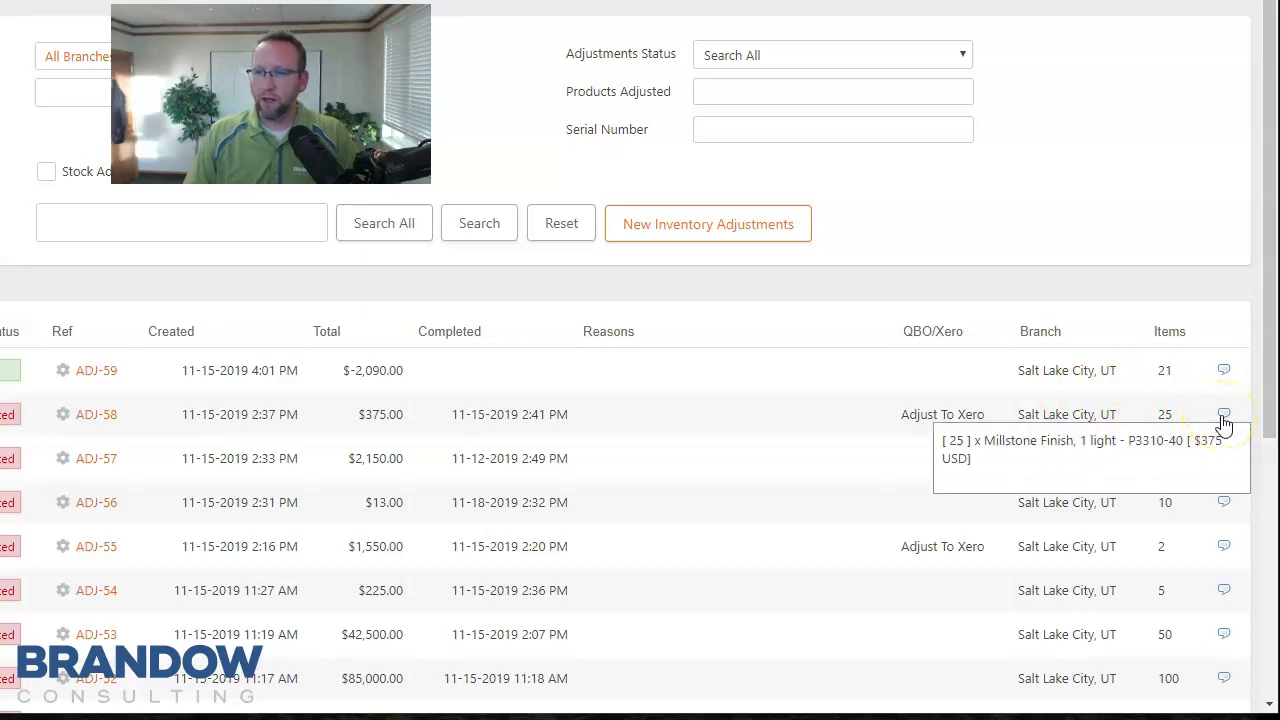
pyautogui.moveTo(1223, 500)
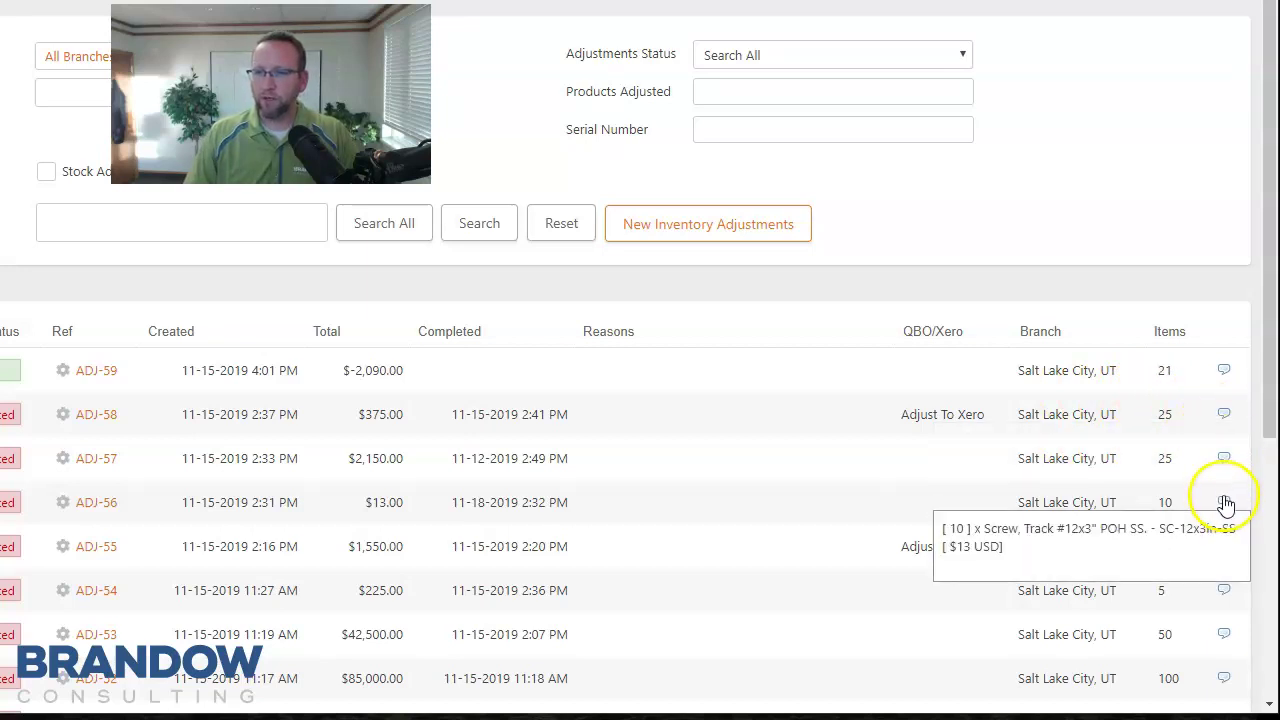
pyautogui.moveTo(1224, 466)
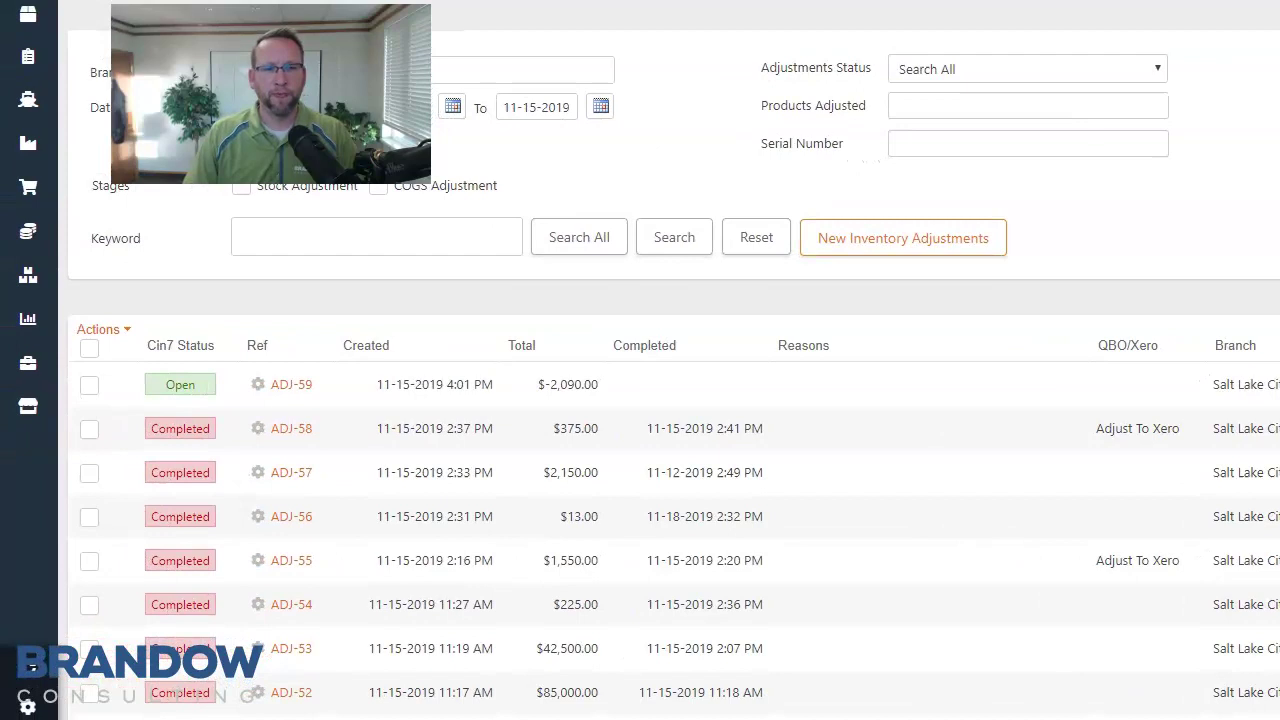
# Step: Start a new inventory adjustment with "miss counted" as the adjustment reason
pyautogui.click(882, 248)
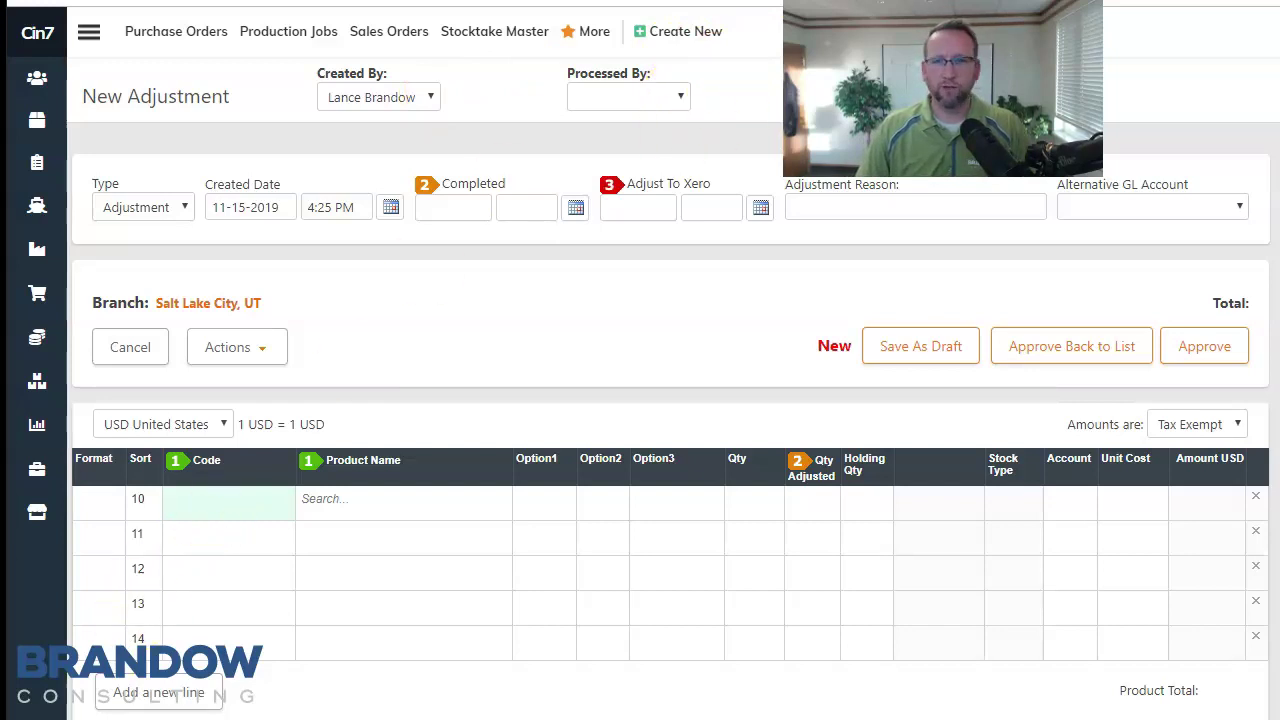
pyautogui.click(886, 204)
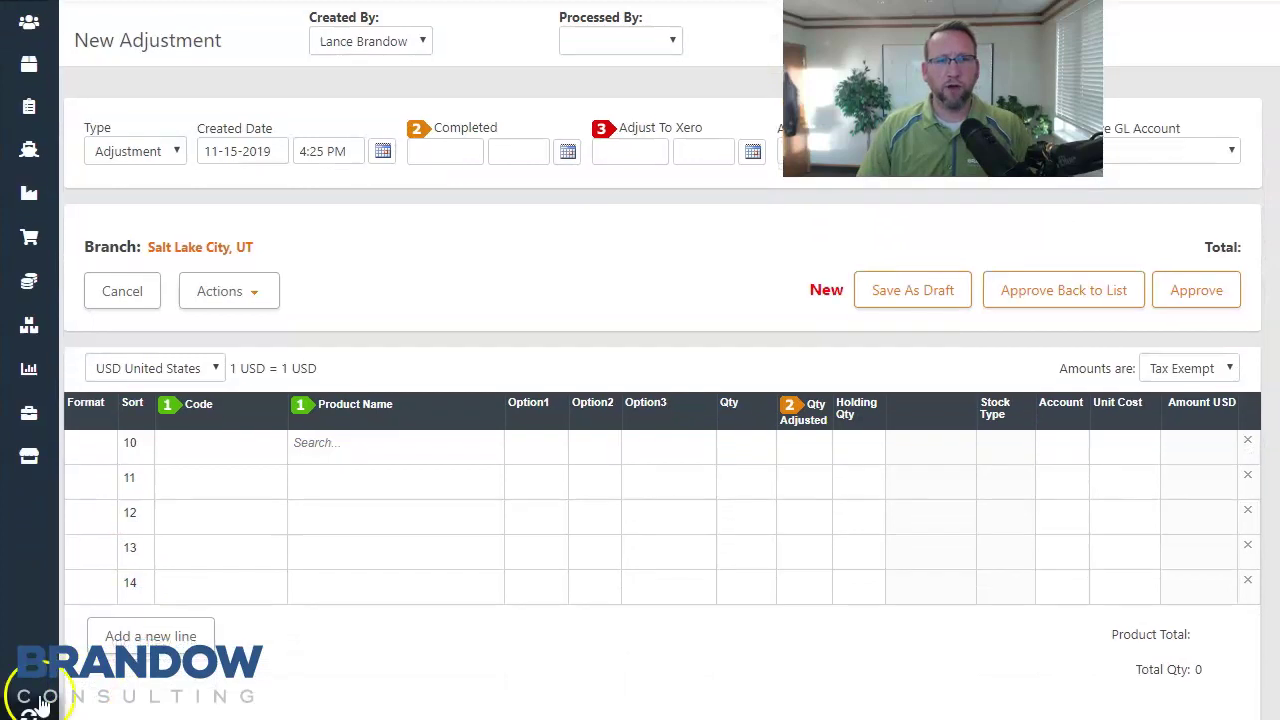
# Step: Add product HY20CL/MC on the first line with quantity 1 and save its receipt into stock
pyautogui.click(355, 447)
pyautogui.write('HY20CL/MC')
pyautogui.press('Return')
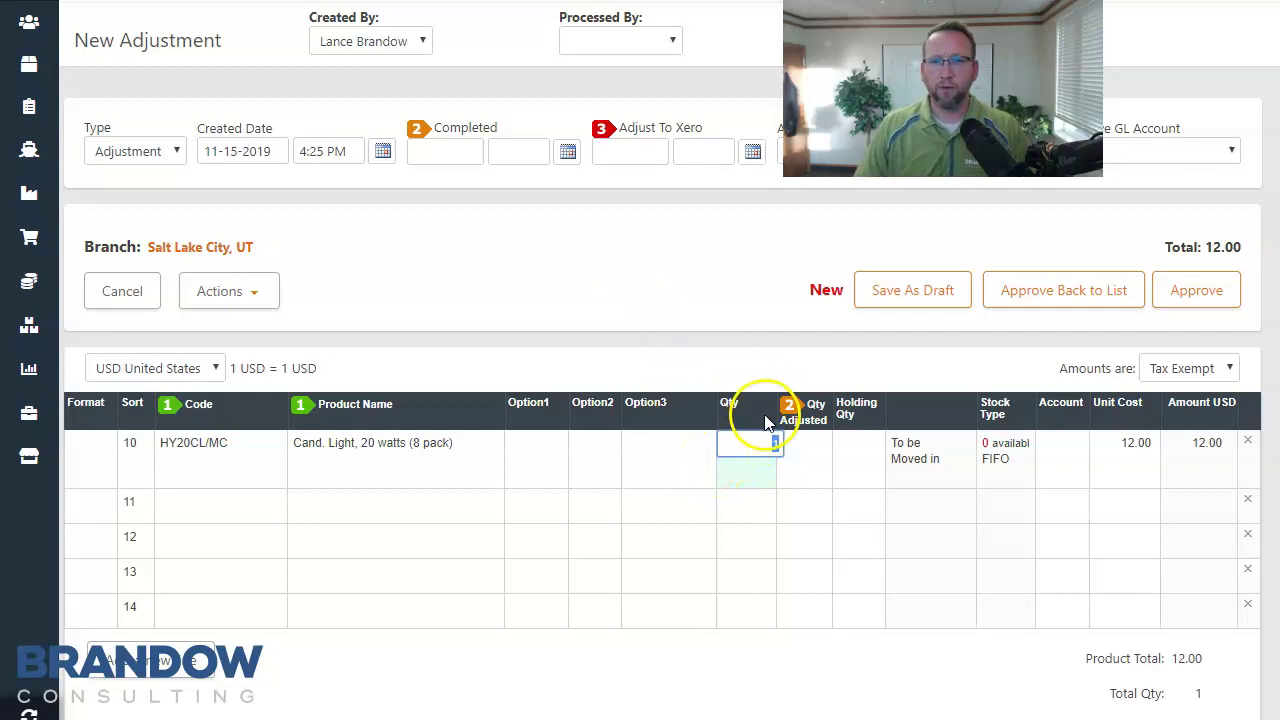
pyautogui.click(405, 573)
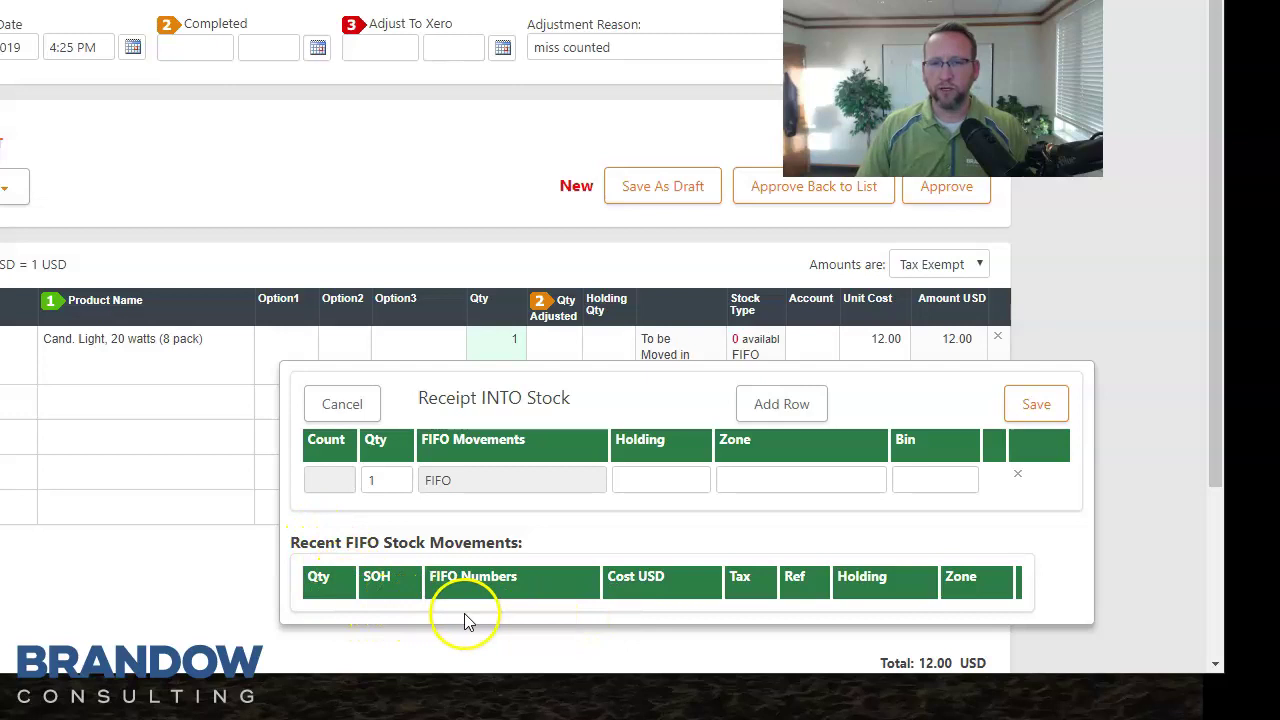
pyautogui.click(405, 480)
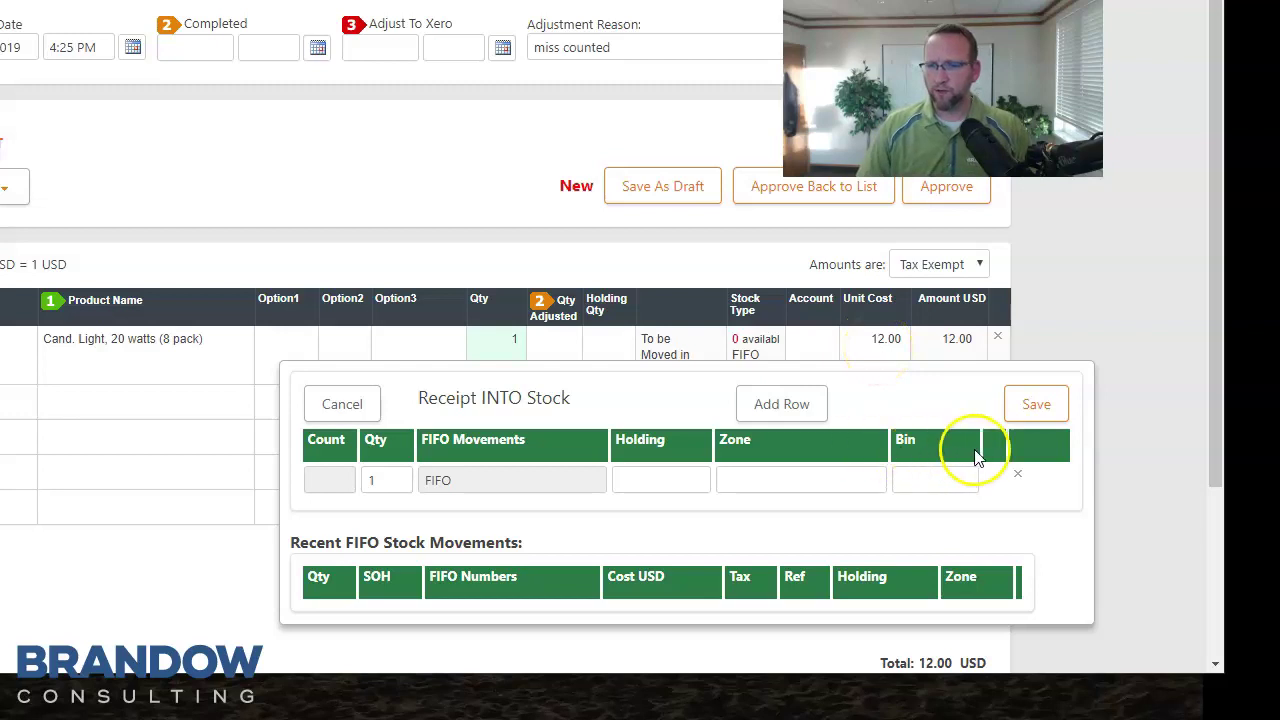
pyautogui.click(1037, 406)
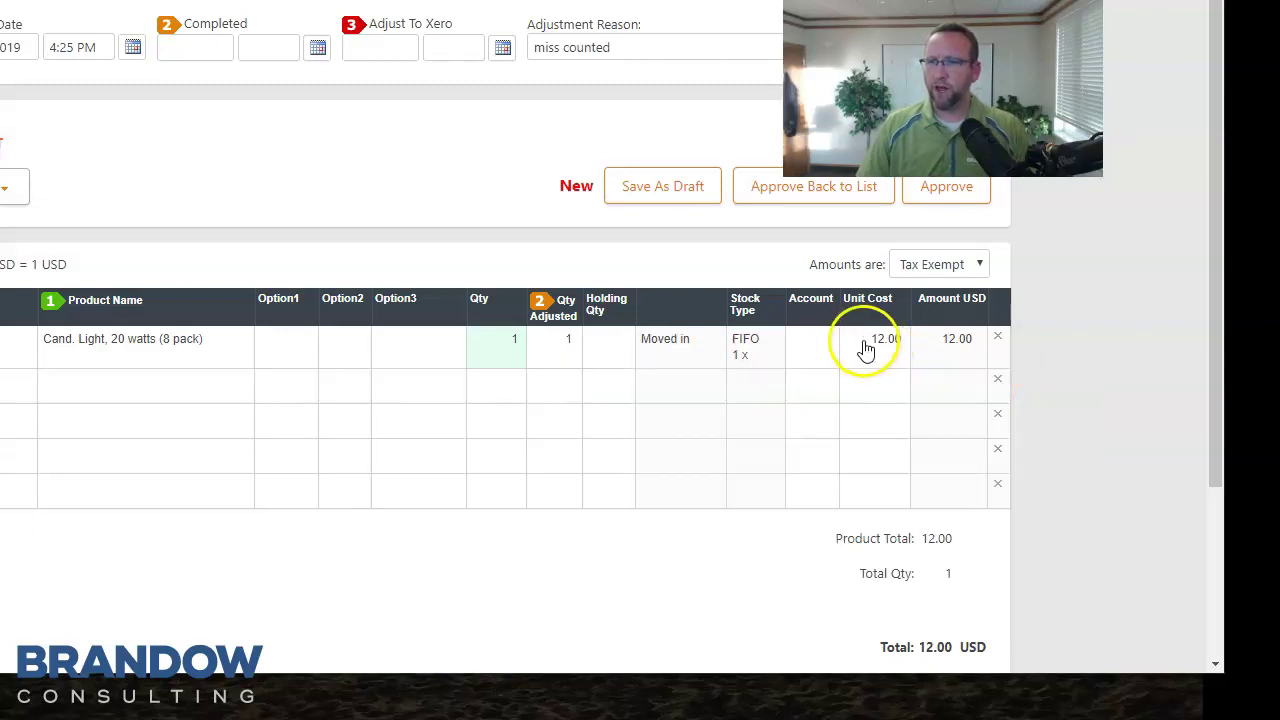
pyautogui.click(866, 347)
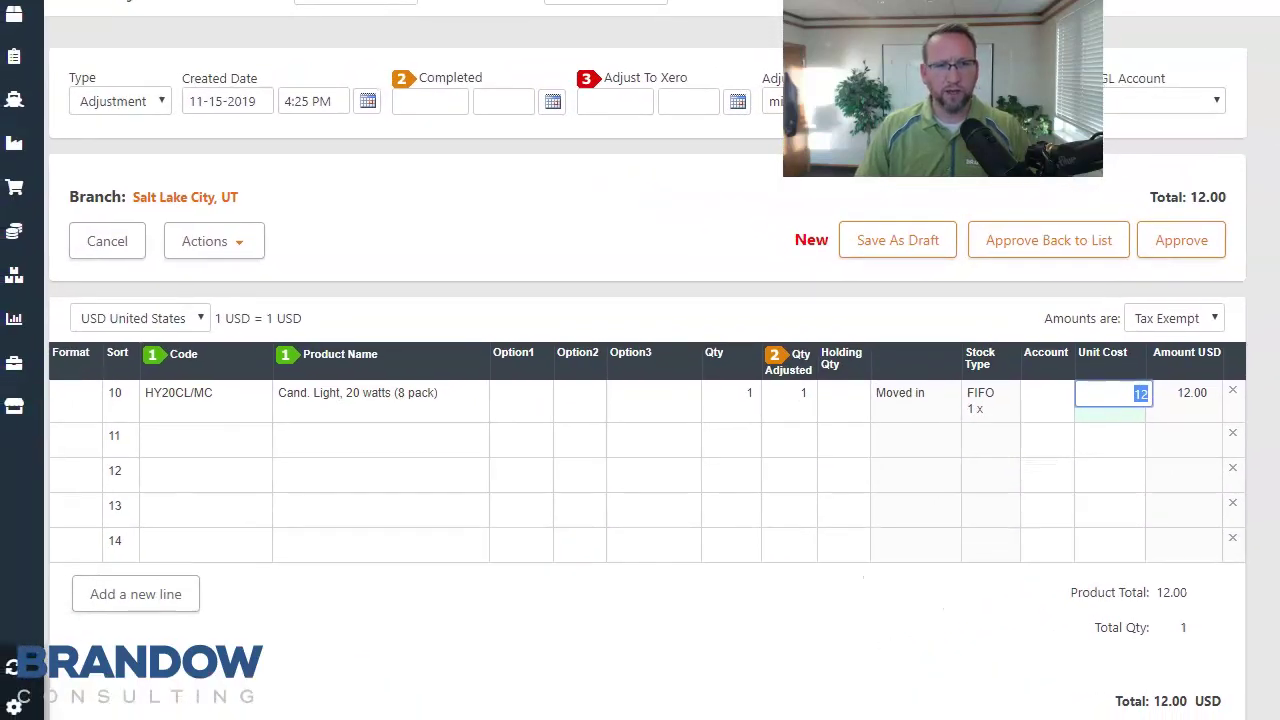
# Step: Add product SC-10x.5-SS on the second line with quantity -5 and save its receipt out of stock
pyautogui.click(348, 436)
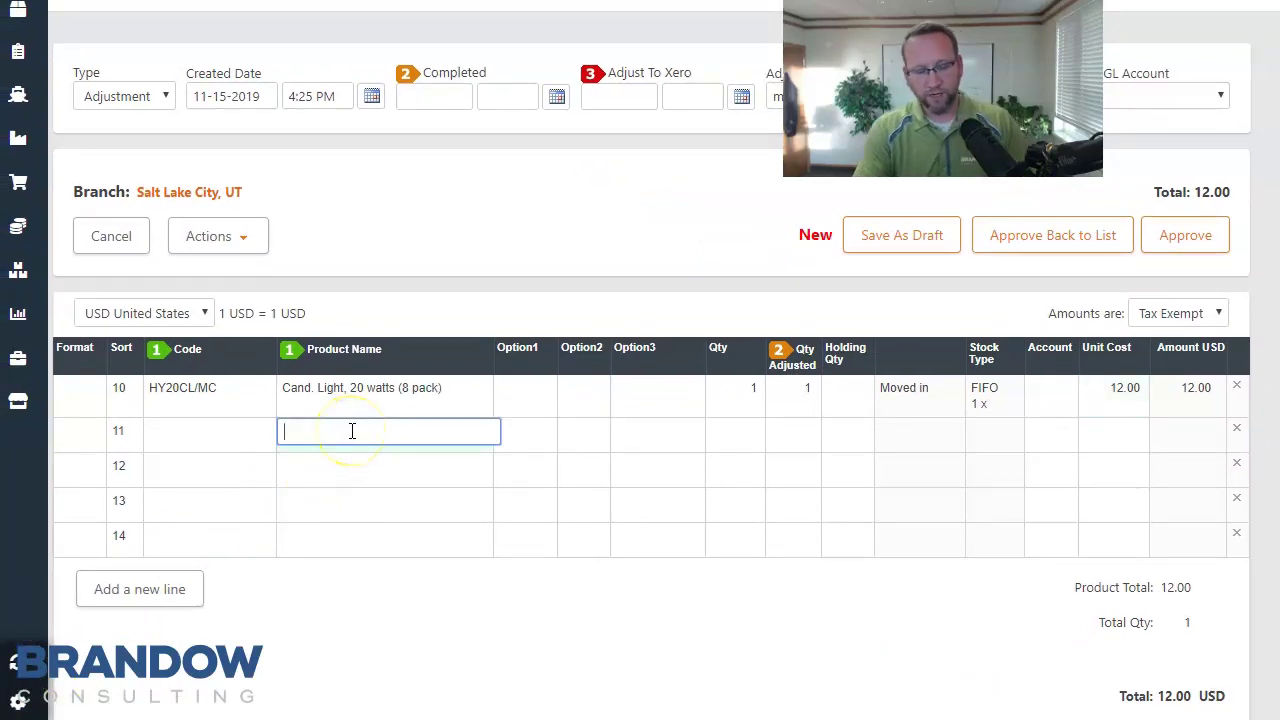
pyautogui.write('SC-10x.5-SS')
pyautogui.press('Return')
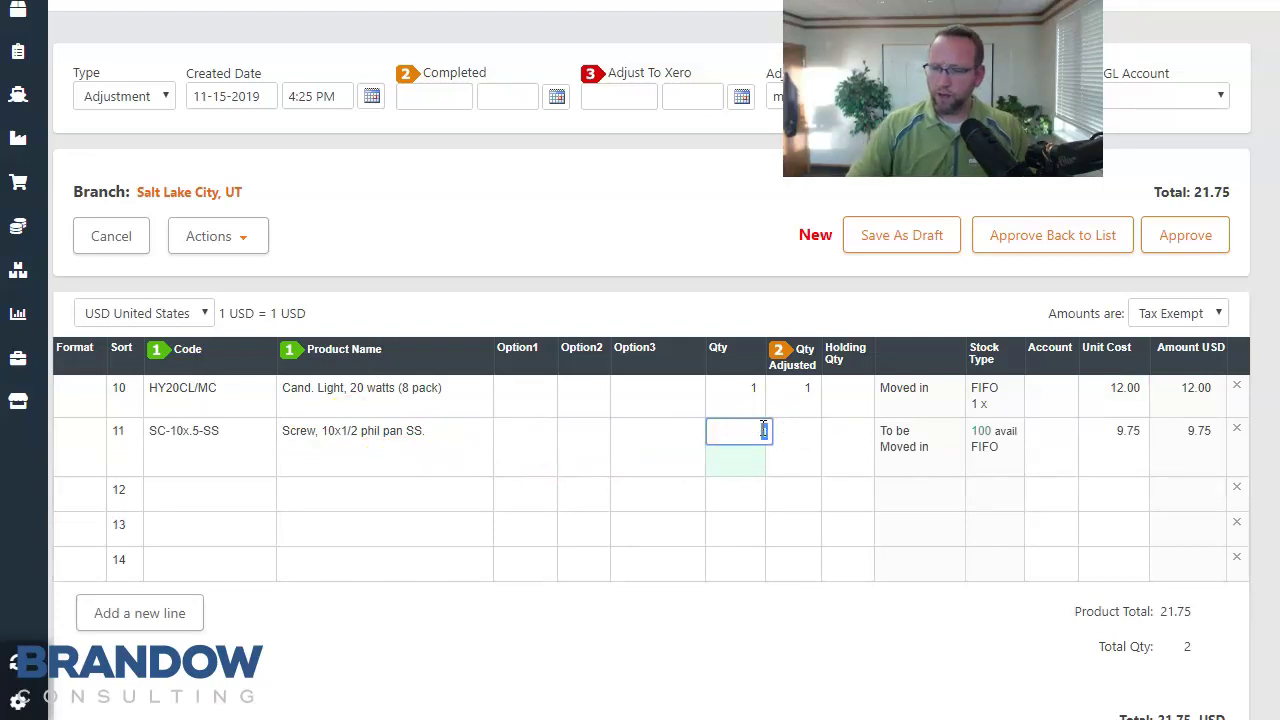
pyautogui.write('-')
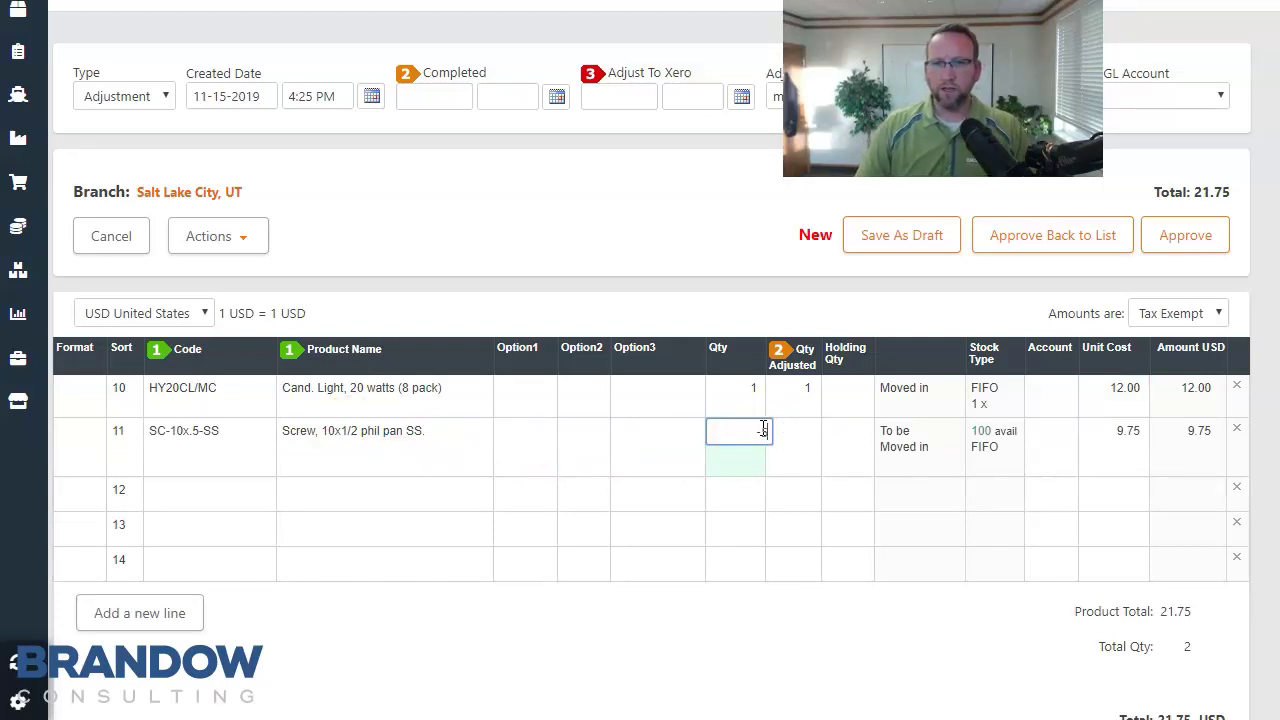
pyautogui.click(751, 435)
pyautogui.write('5')
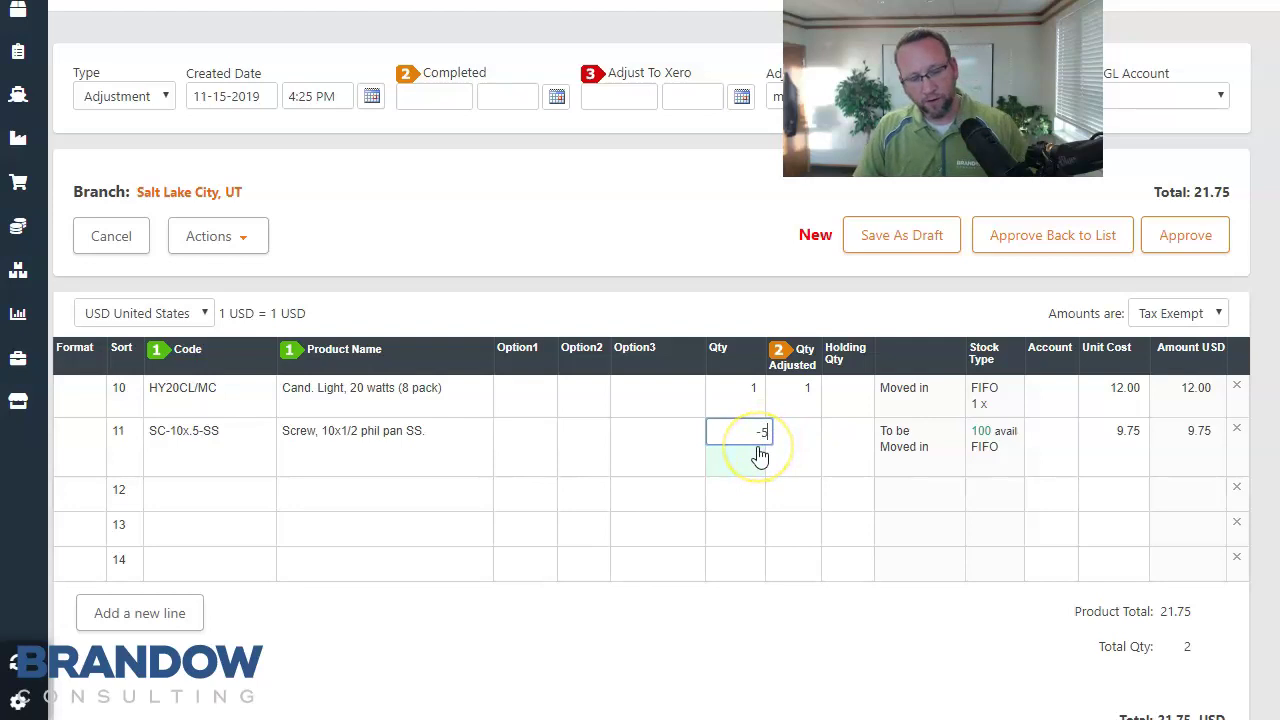
pyautogui.click(760, 455)
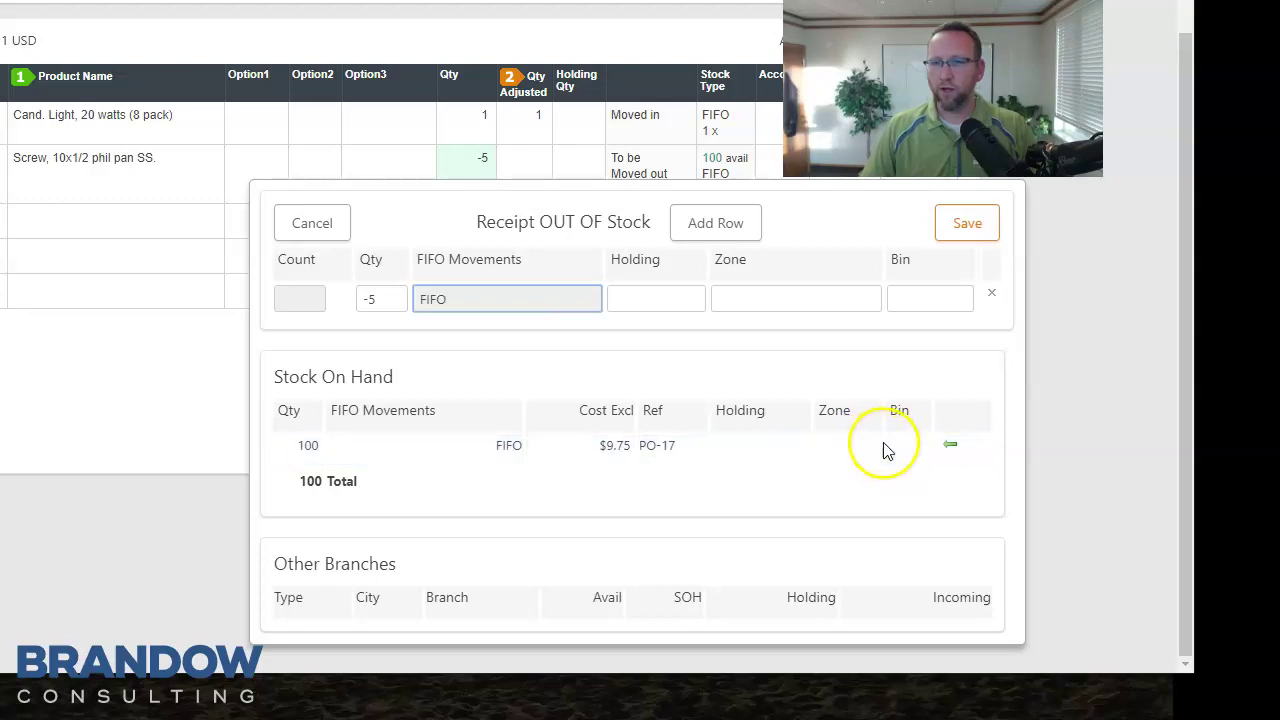
pyautogui.click(970, 232)
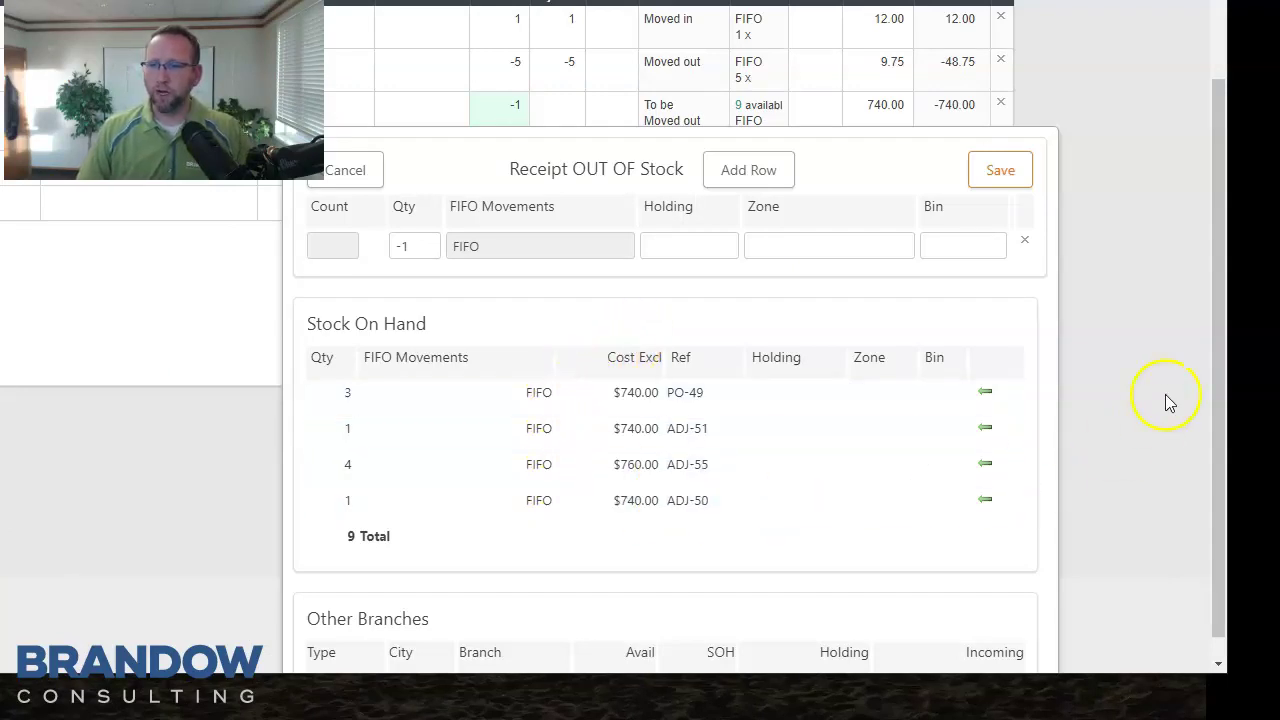
# Step: Replace the Aqua Cover's default FIFO movement with 1 unit from the $760.00 ADJ-55 stock and save the receipt
pyautogui.scroll(-1, 1223, 370)
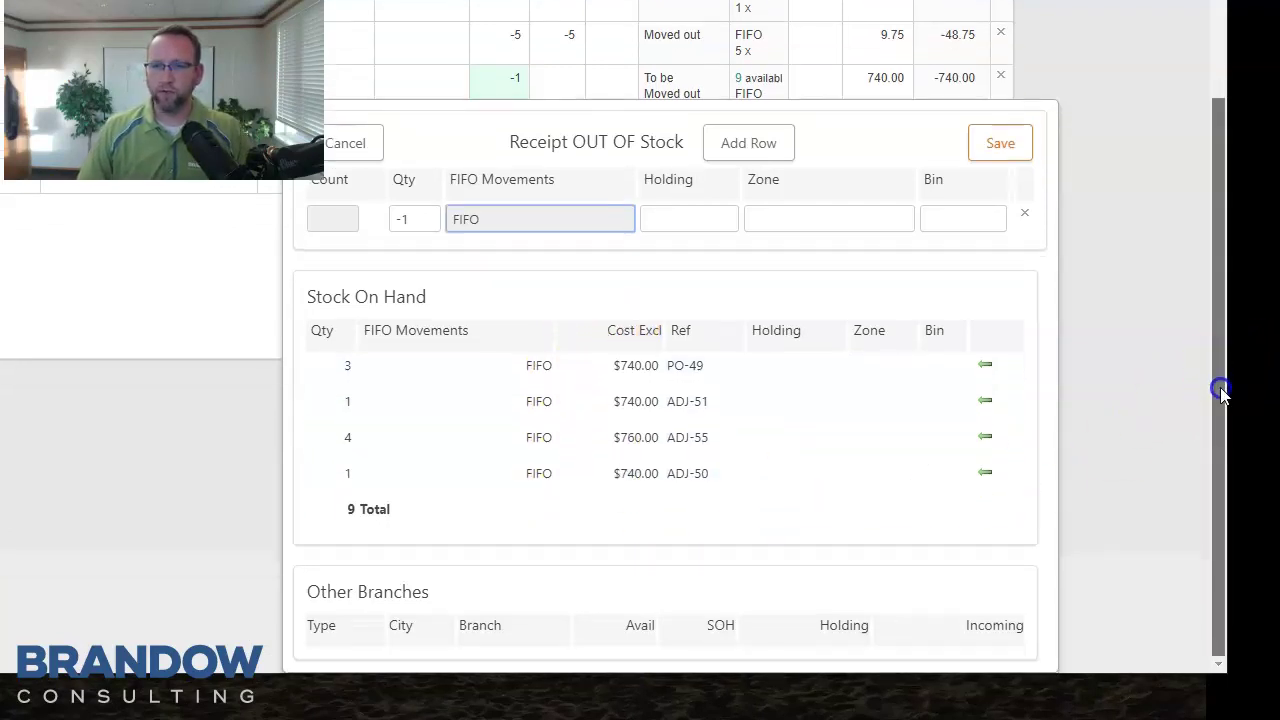
pyautogui.click(1026, 222)
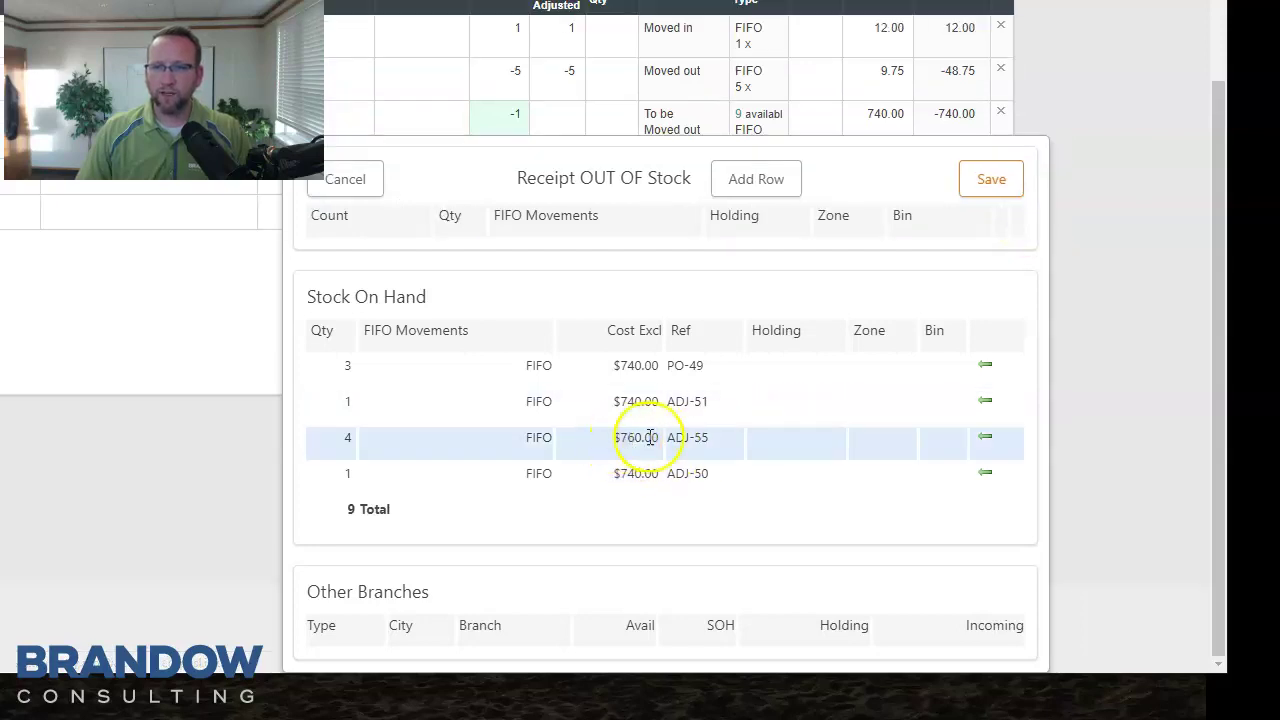
pyautogui.click(987, 441)
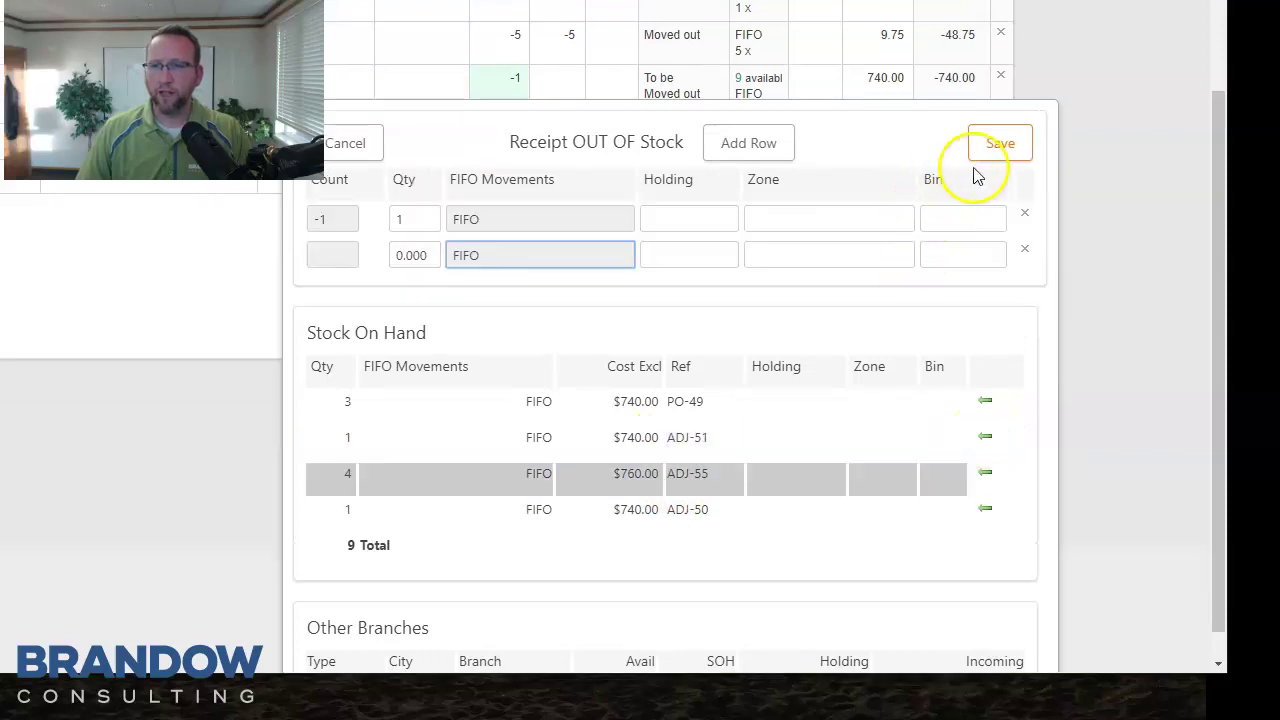
pyautogui.click(1000, 145)
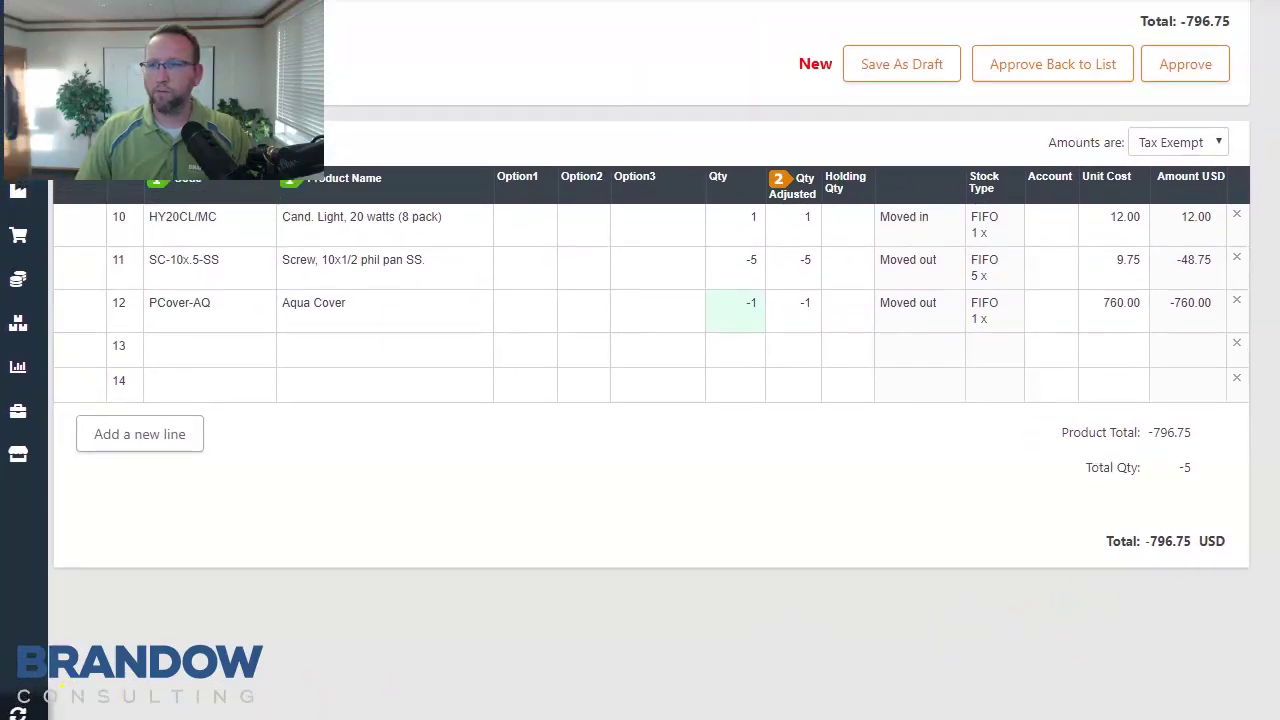
# Step: Approve the new adjustment and return to the adjustments list
pyautogui.scroll(3, 650, 380)
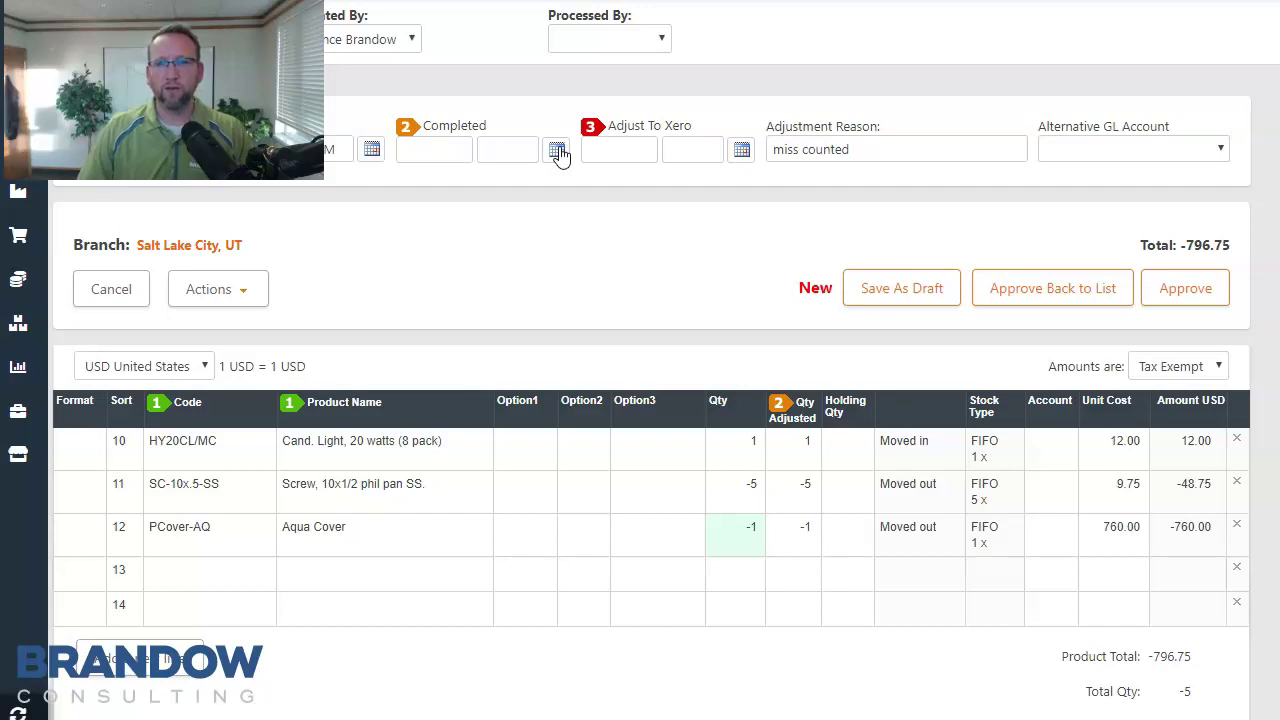
pyautogui.click(1185, 293)
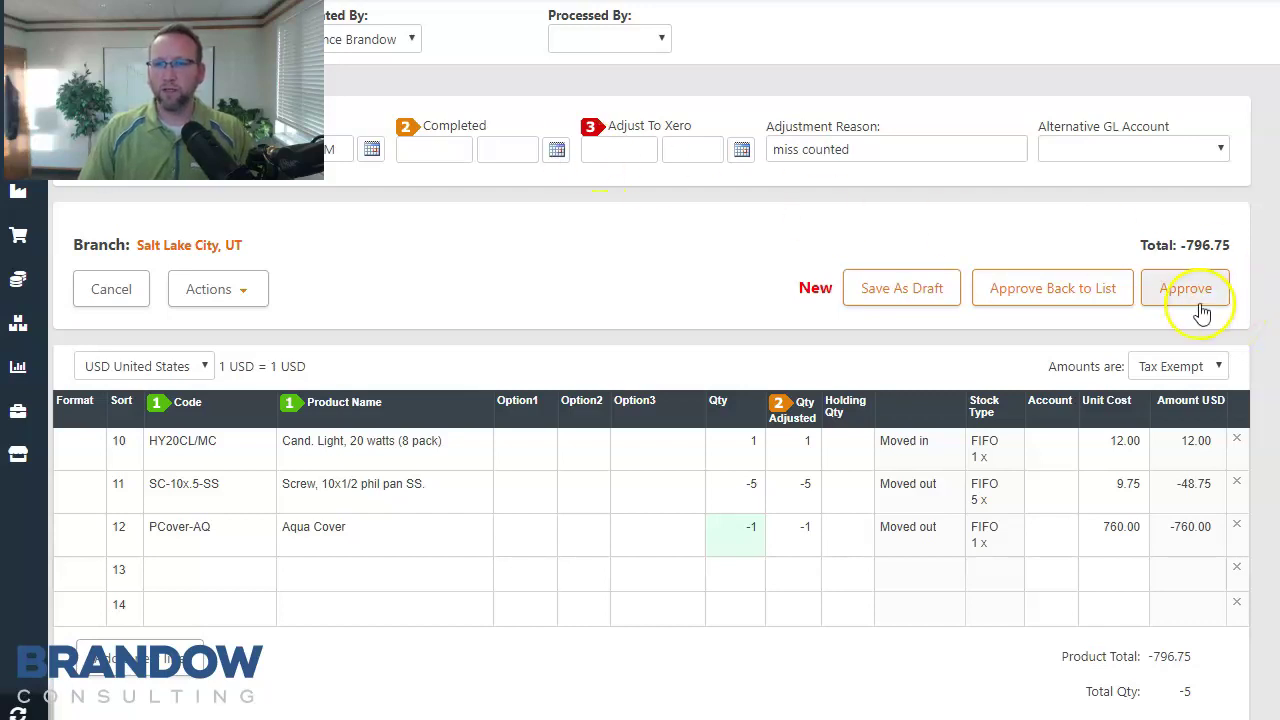
pyautogui.click(1183, 292)
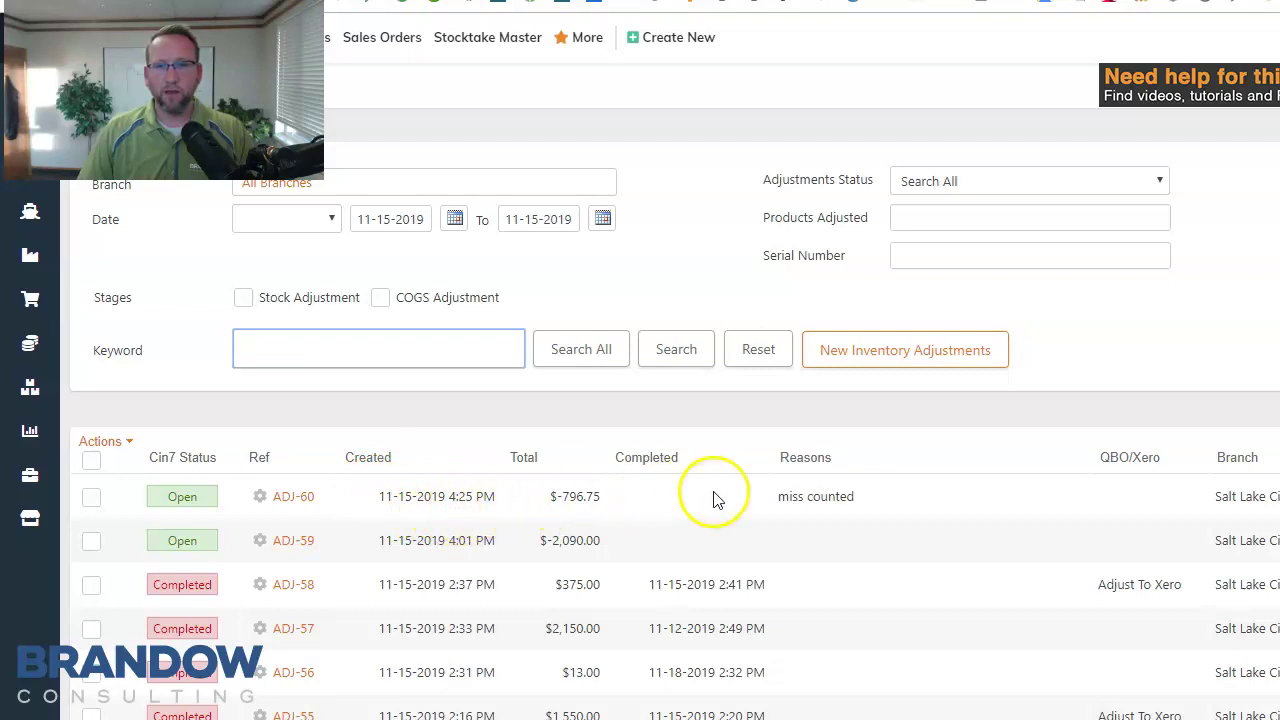
# Step: Open adjustment ADJ-60, set its completed date to 11-15-2019, and save it to the admin page
pyautogui.click(291, 510)
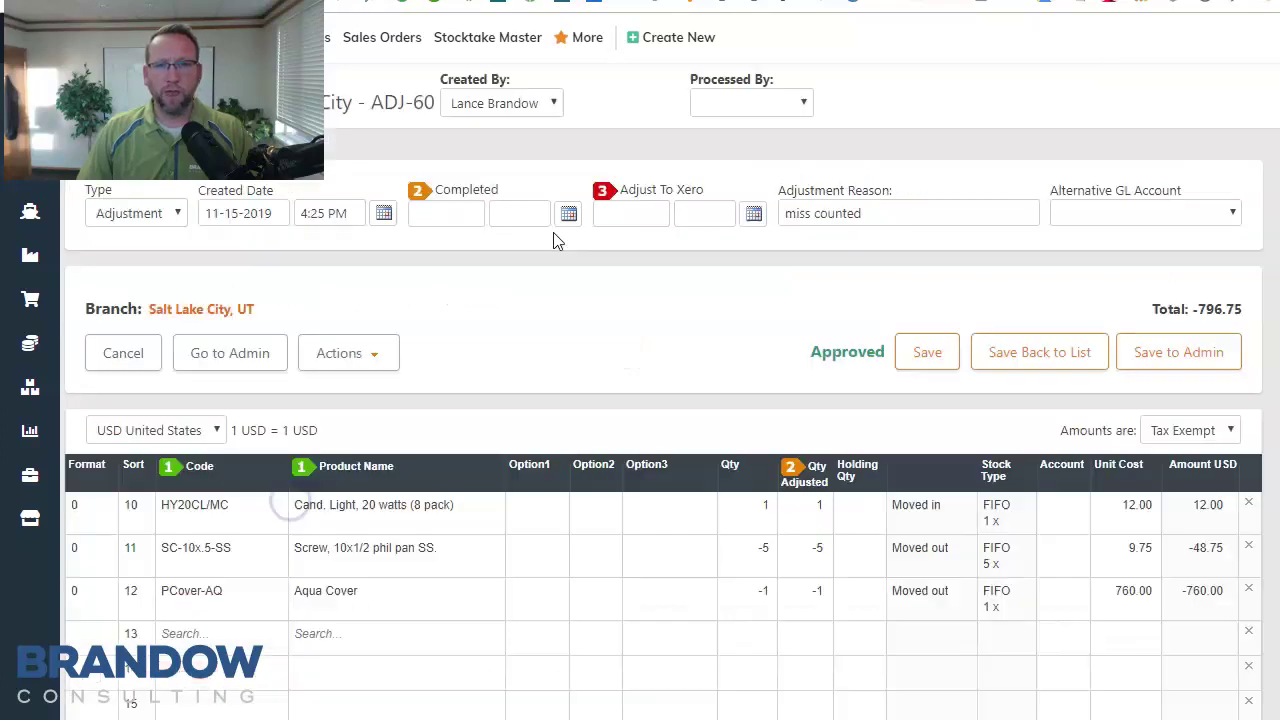
pyautogui.click(567, 216)
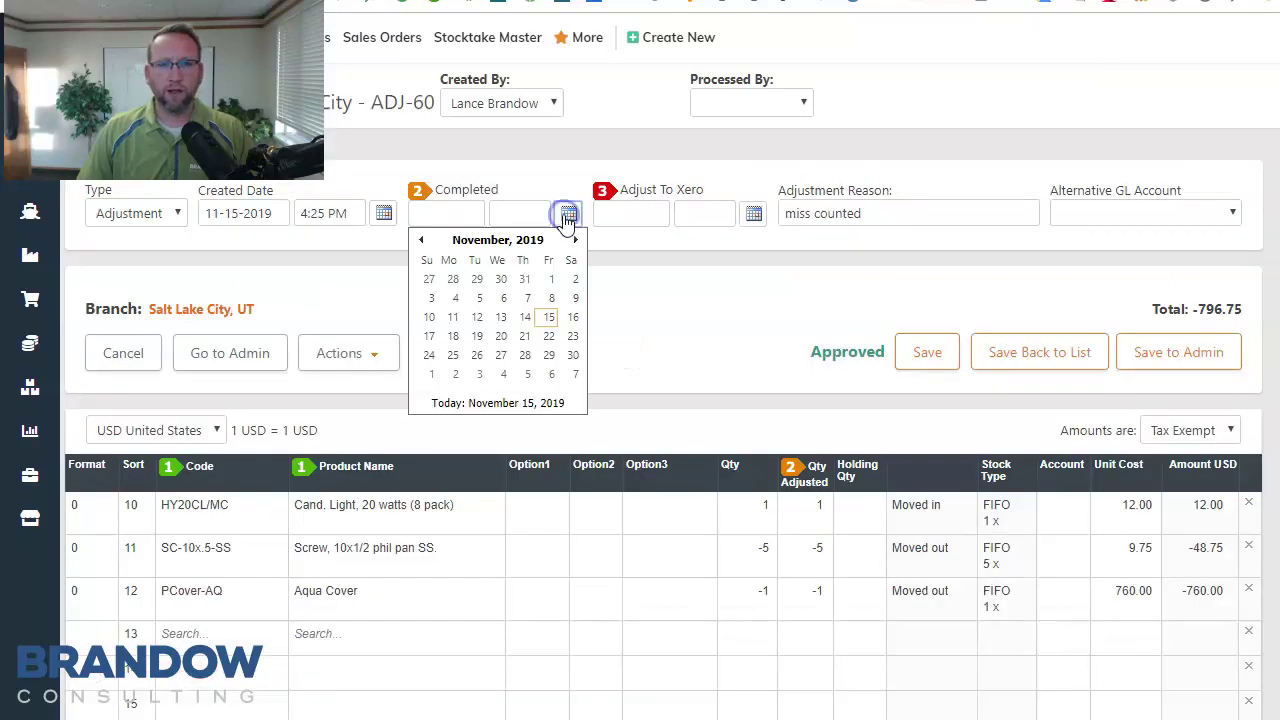
pyautogui.click(549, 320)
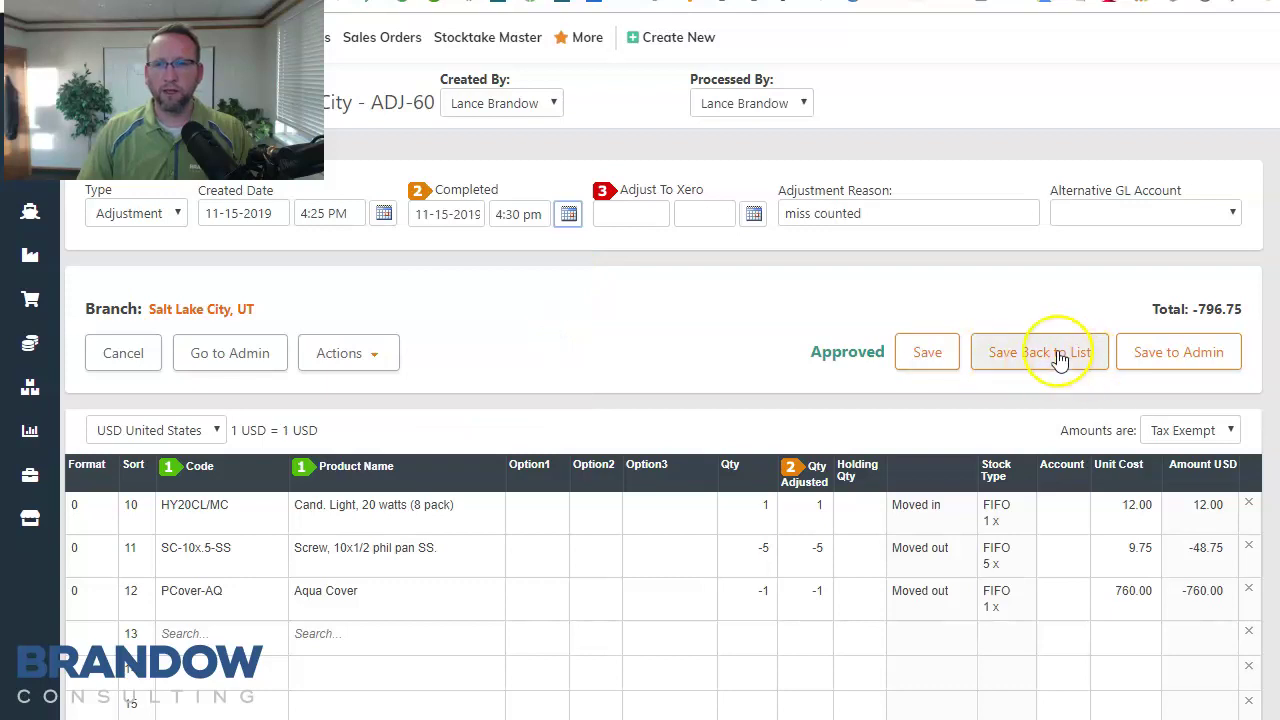
pyautogui.click(1165, 360)
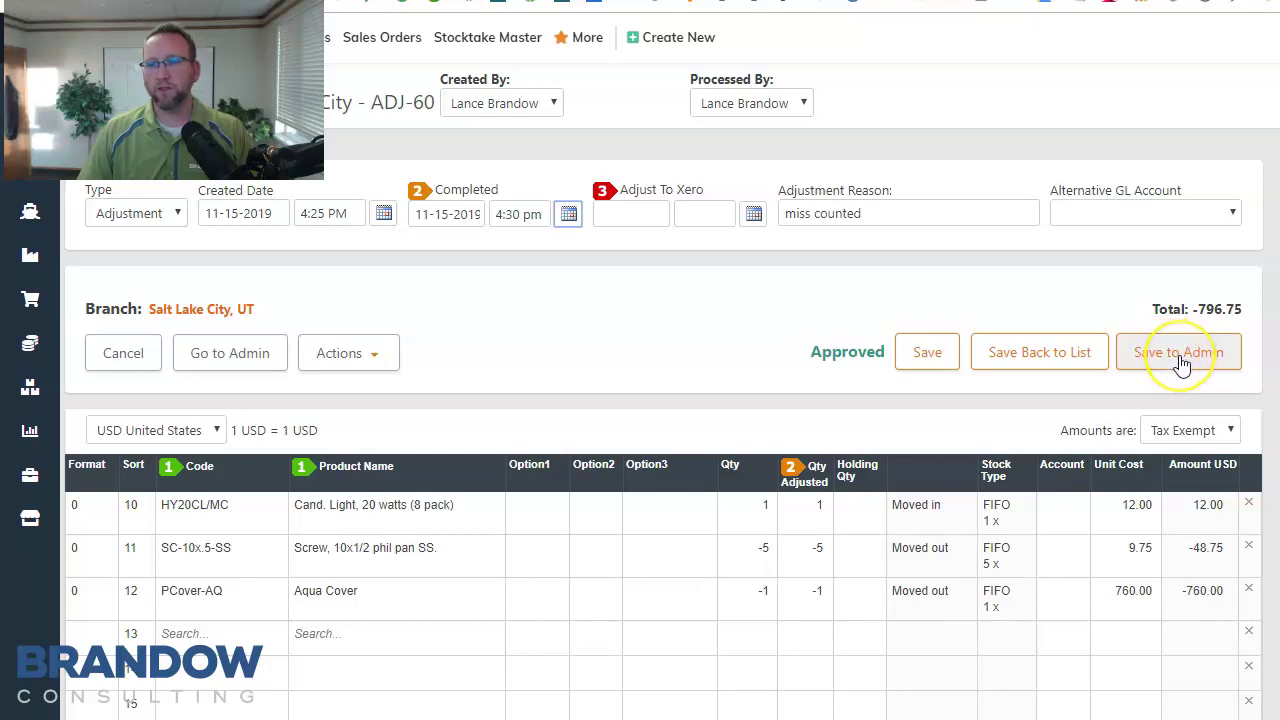
pyautogui.click(1181, 358)
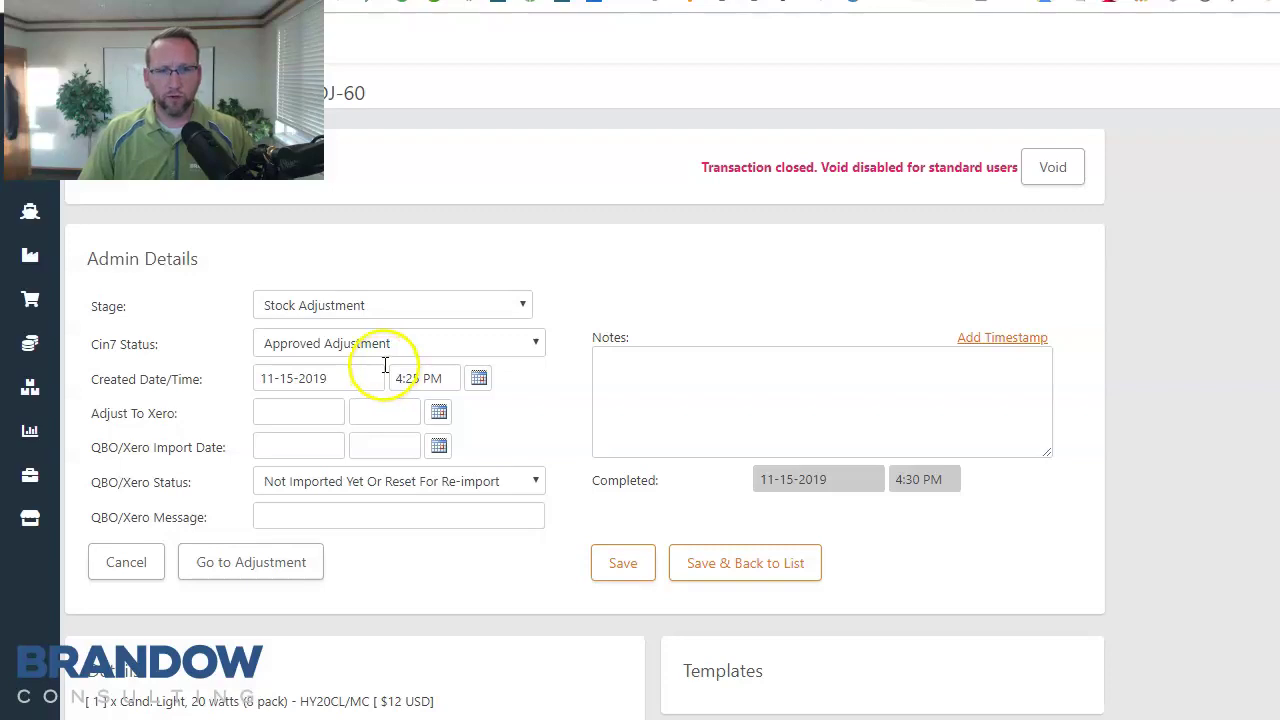
pyautogui.scroll(-2, 385, 375)
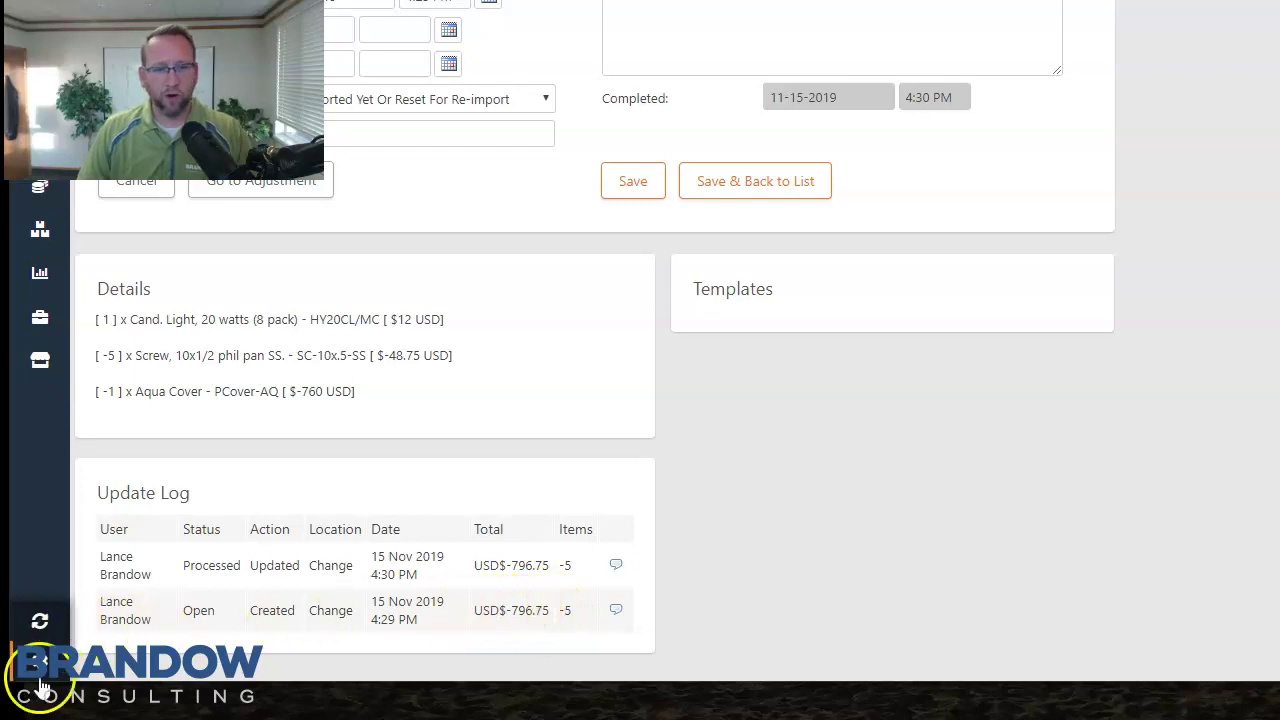
pyautogui.scroll(3, 35, 665)
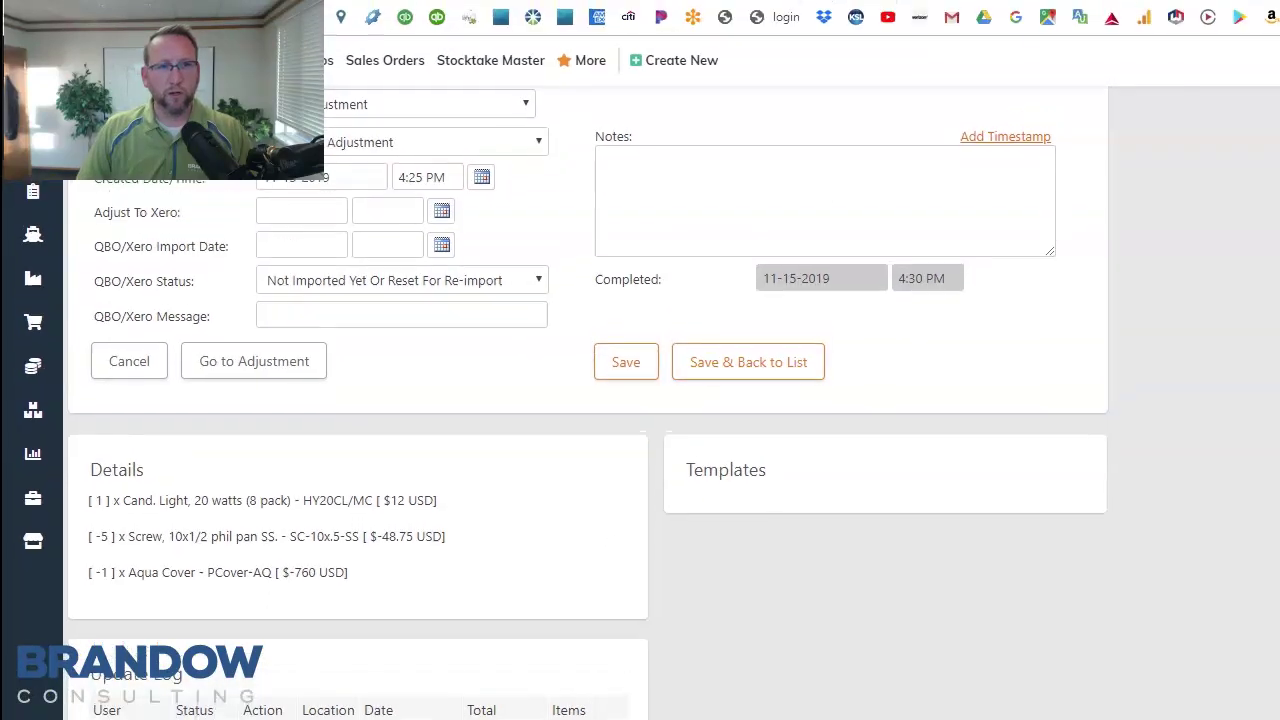
# Step: Reopen the adjustment, set the HY20CL/MC quantity to 2, and save the change to the admin page
pyautogui.click(253, 343)
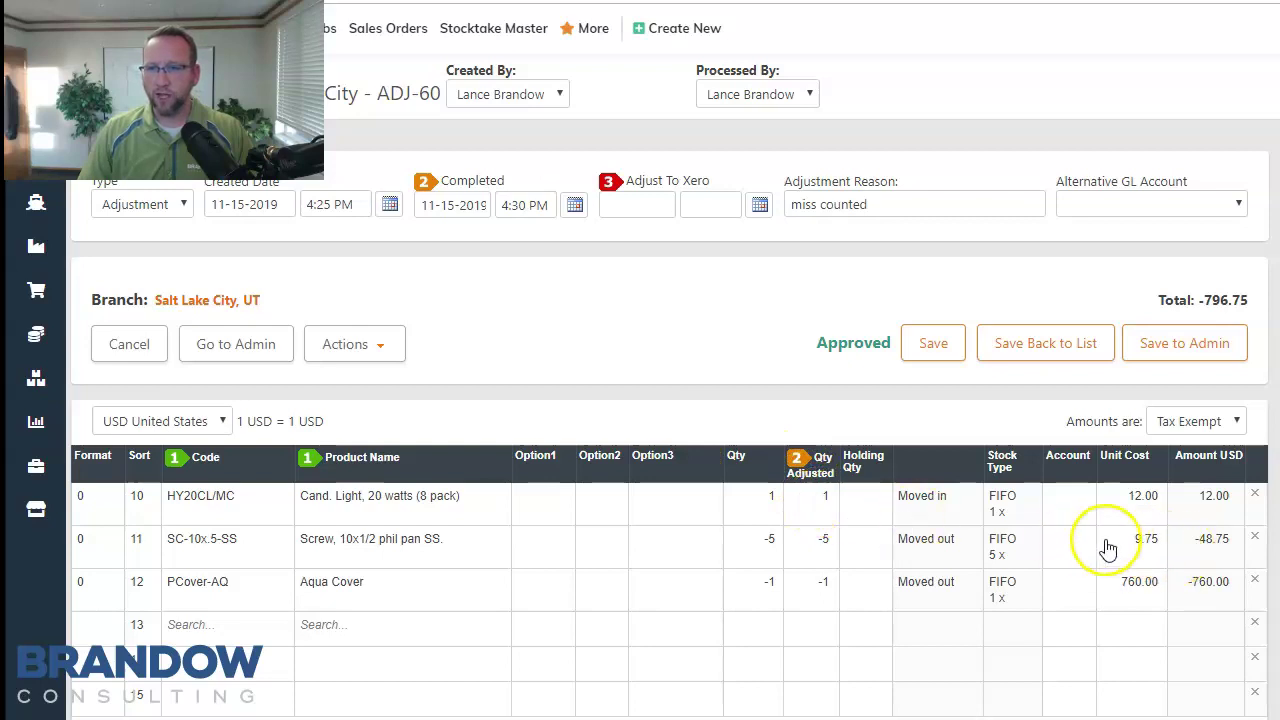
pyautogui.click(1138, 540)
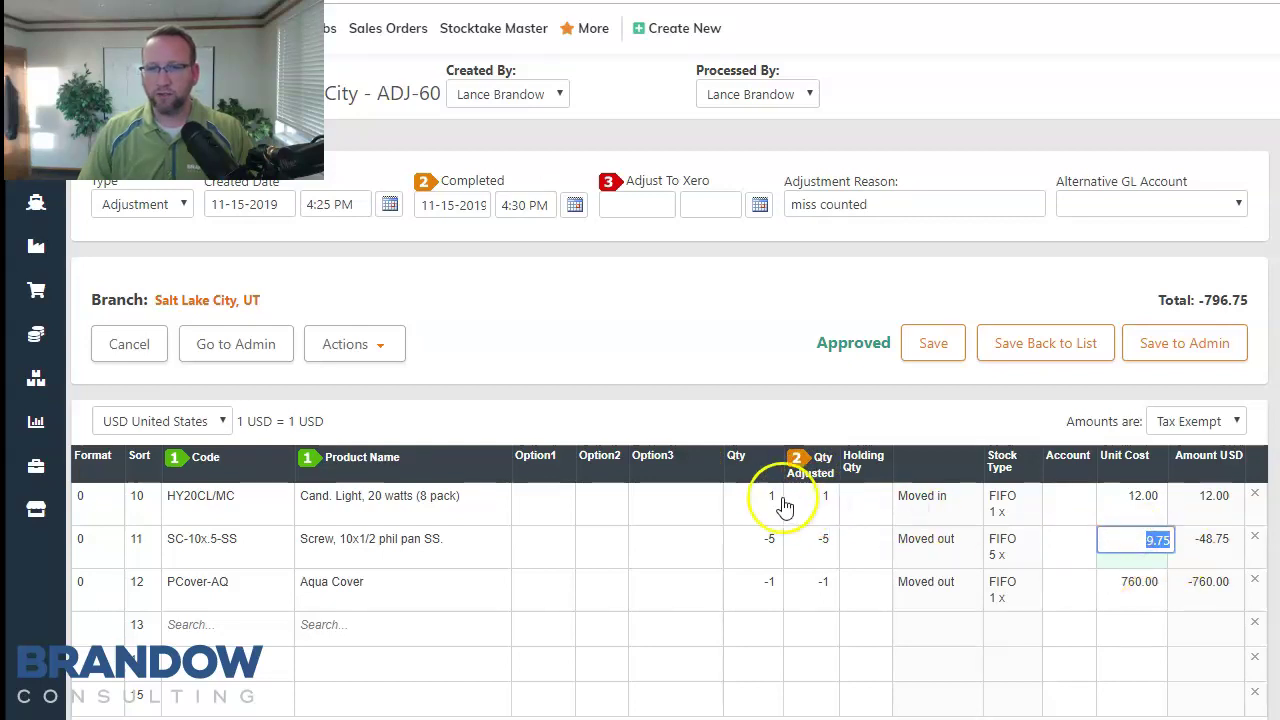
pyautogui.click(752, 517)
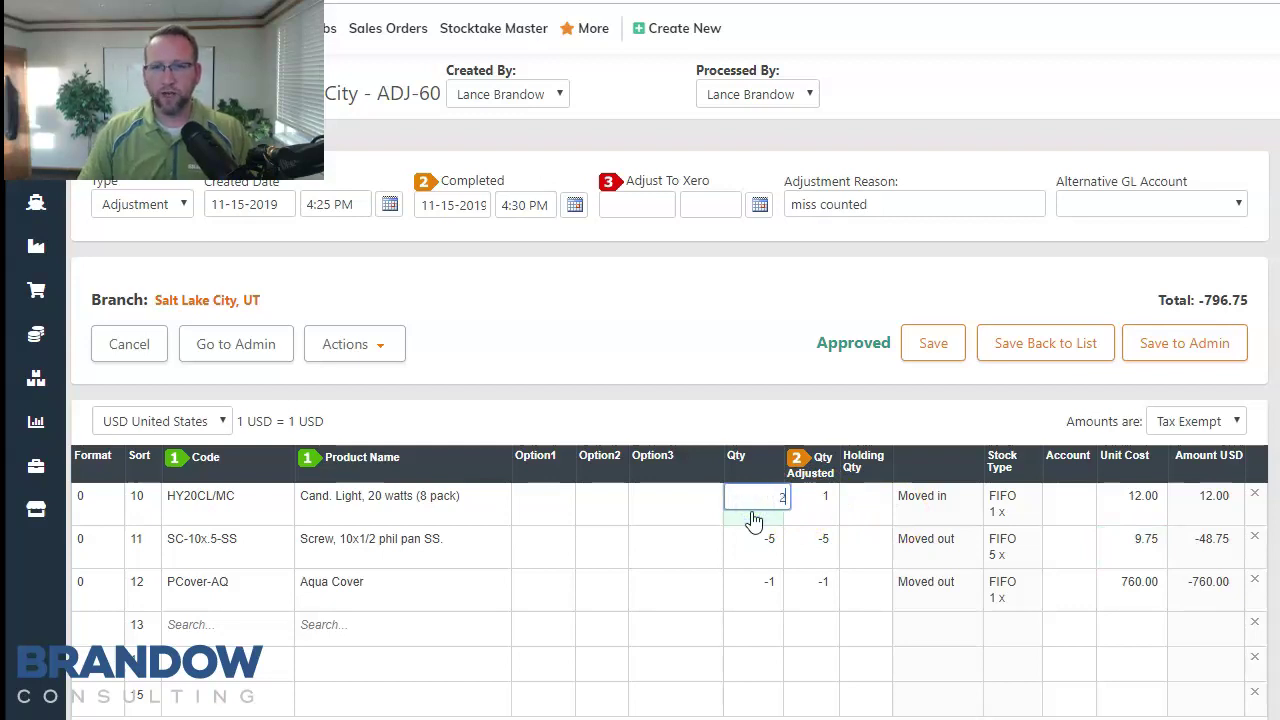
pyautogui.click(708, 552)
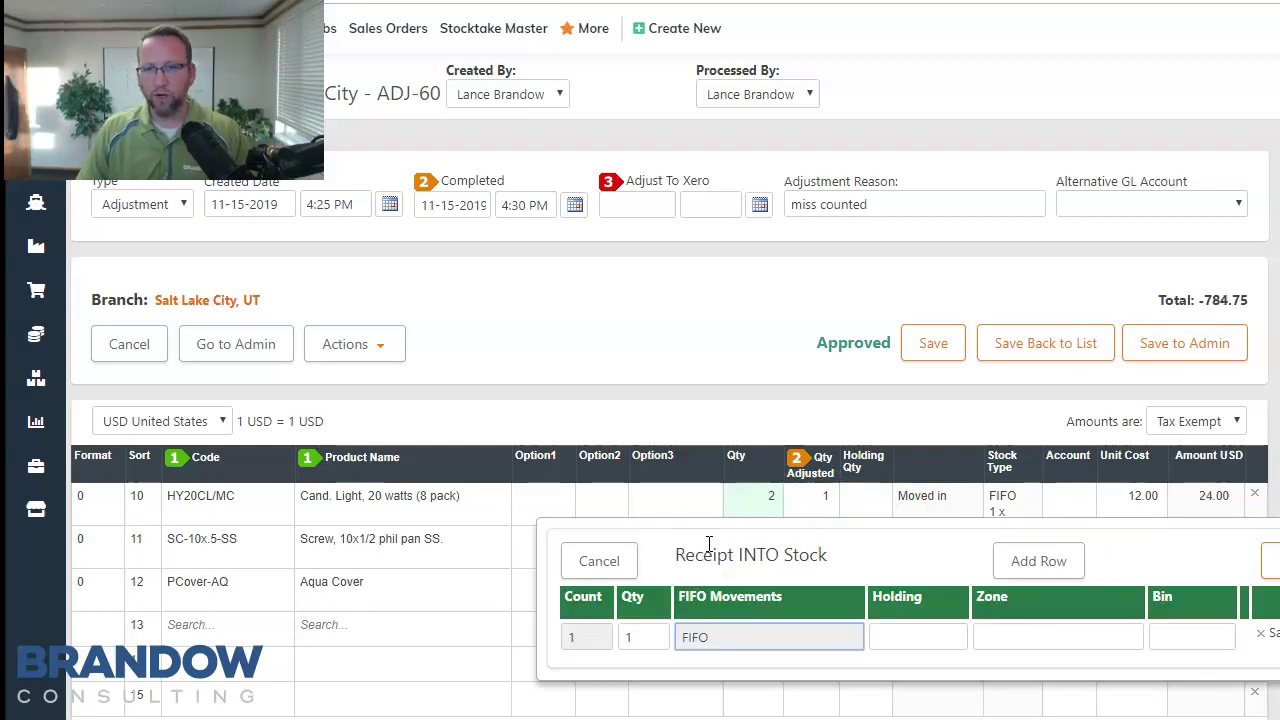
pyautogui.click(1160, 350)
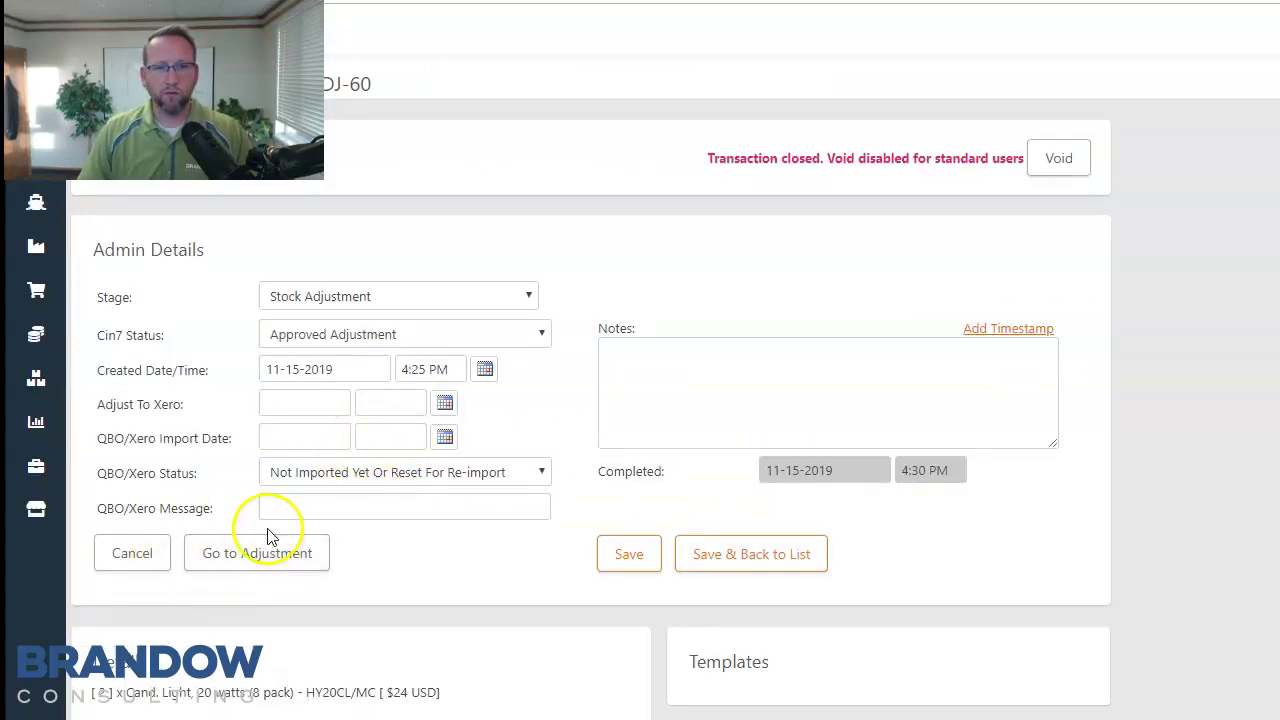
pyautogui.scroll(-3, 574, 446)
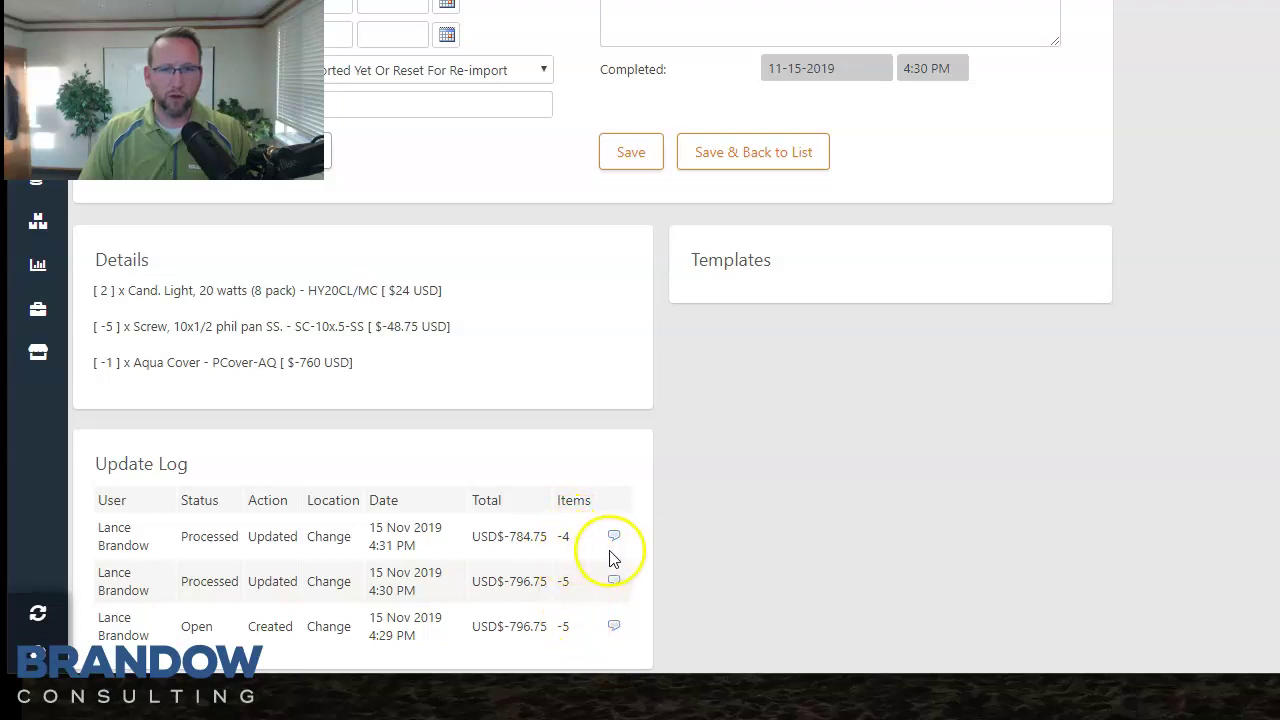
pyautogui.moveTo(617, 545)
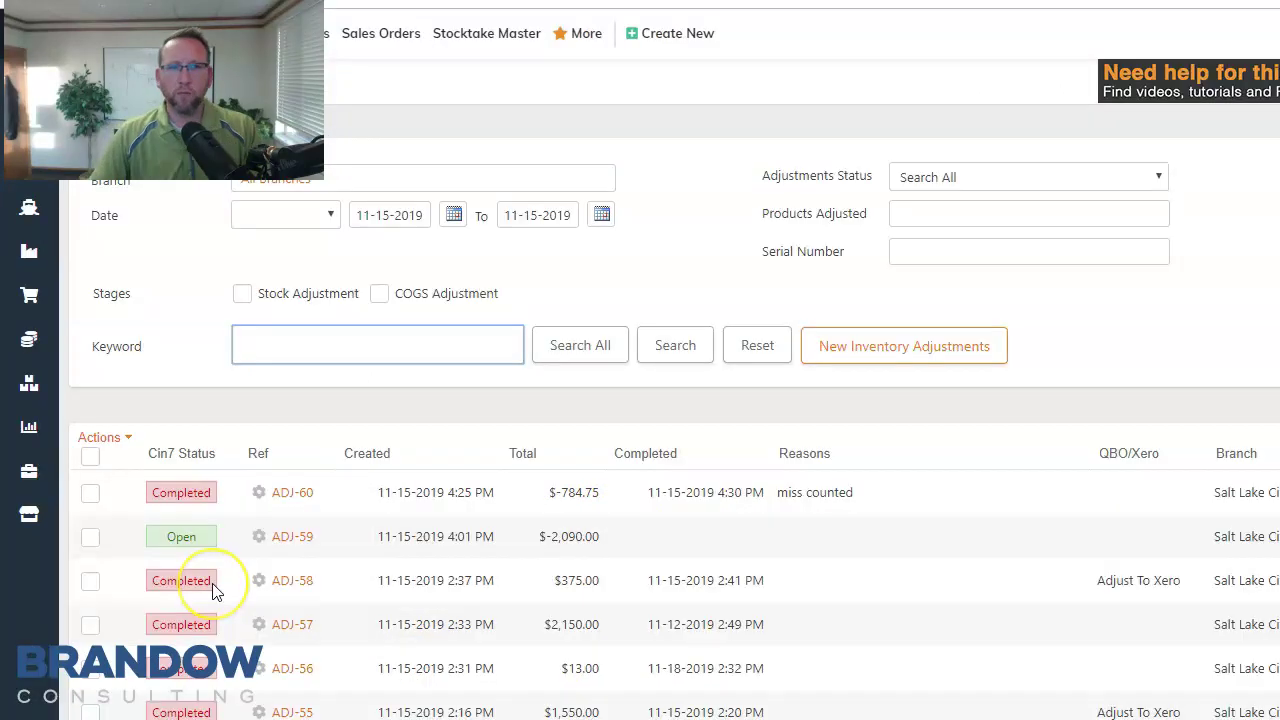